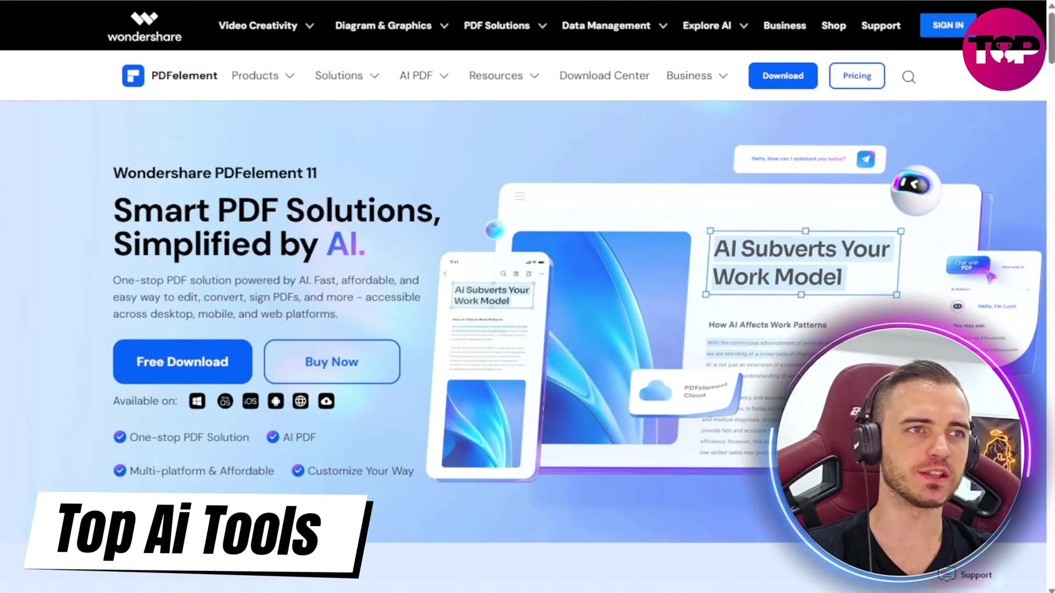
Step: Scroll the PDFelement 11 product page down to the 'All the PDF tools you need' section
scroll(523, 297, "down", 3)
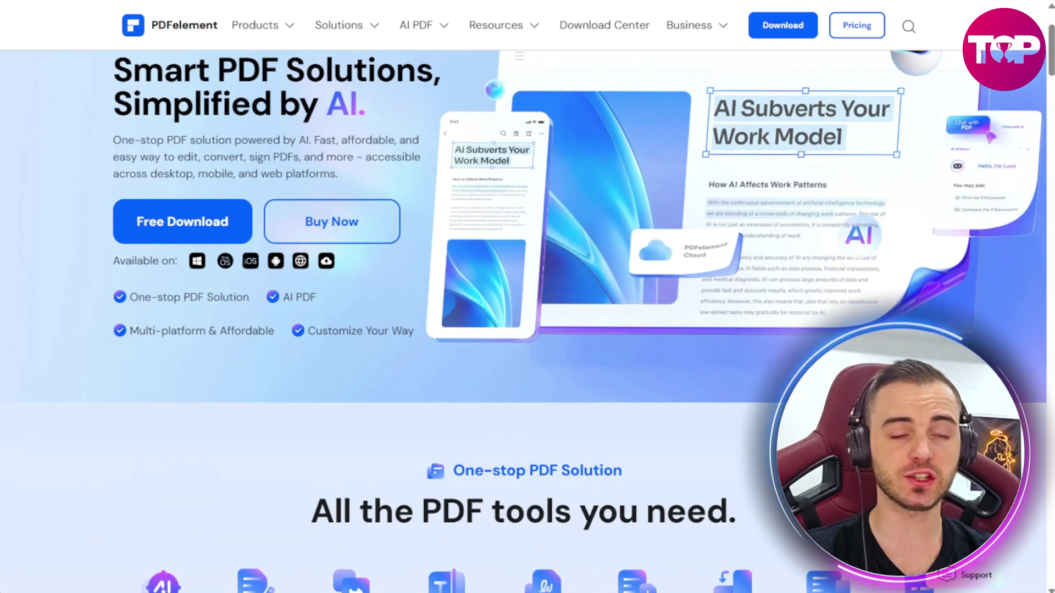
scroll(523, 321, "down", 6)
scroll(523, 321, "down", 2)
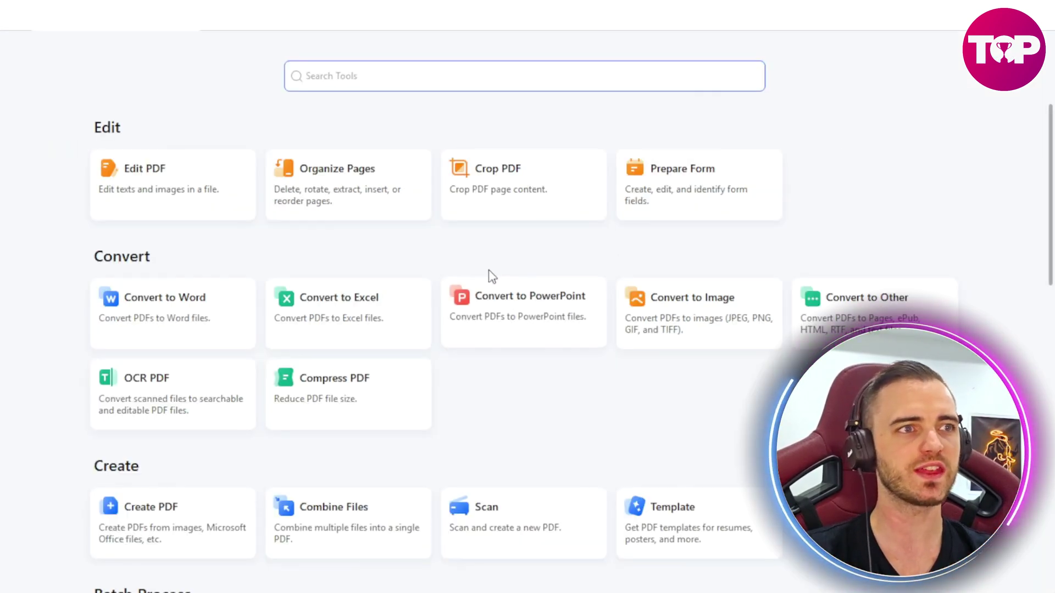
scroll(491, 273, "down", 10)
scroll(489, 314, "down", 2)
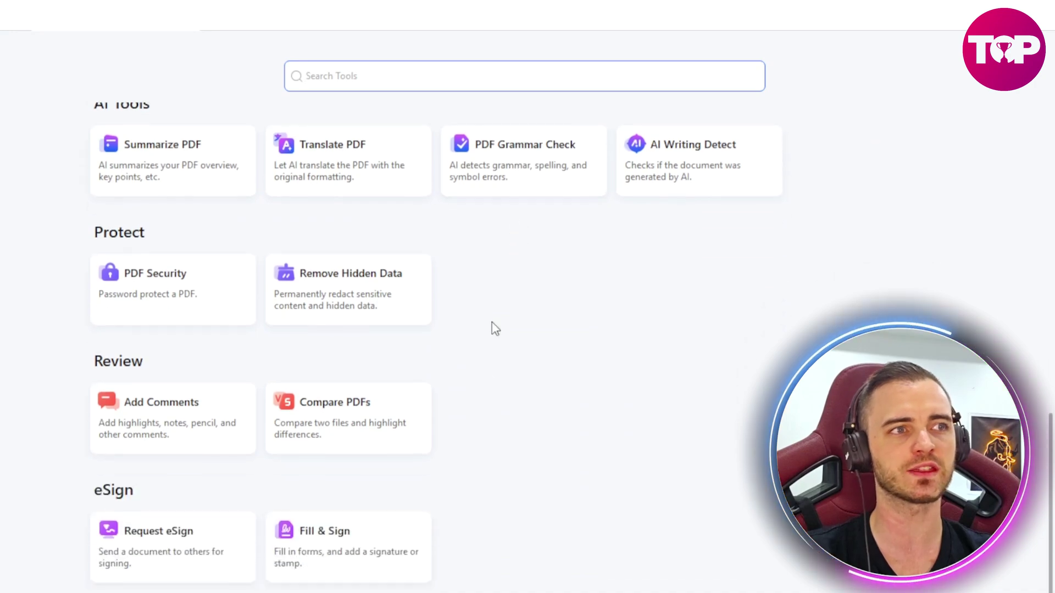
scroll(491, 328, "up", 12)
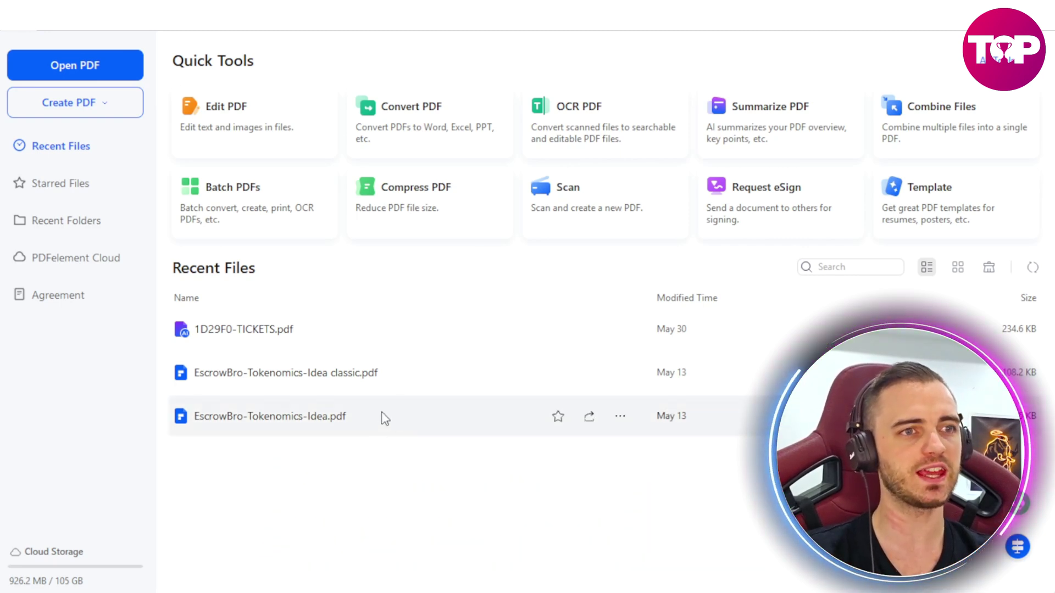
Step: Skim the EscrowBro tokenomics PDF, then toggle the assistant to Chat with AI and back to Chat with PDF
scroll(720, 269, "down", 5)
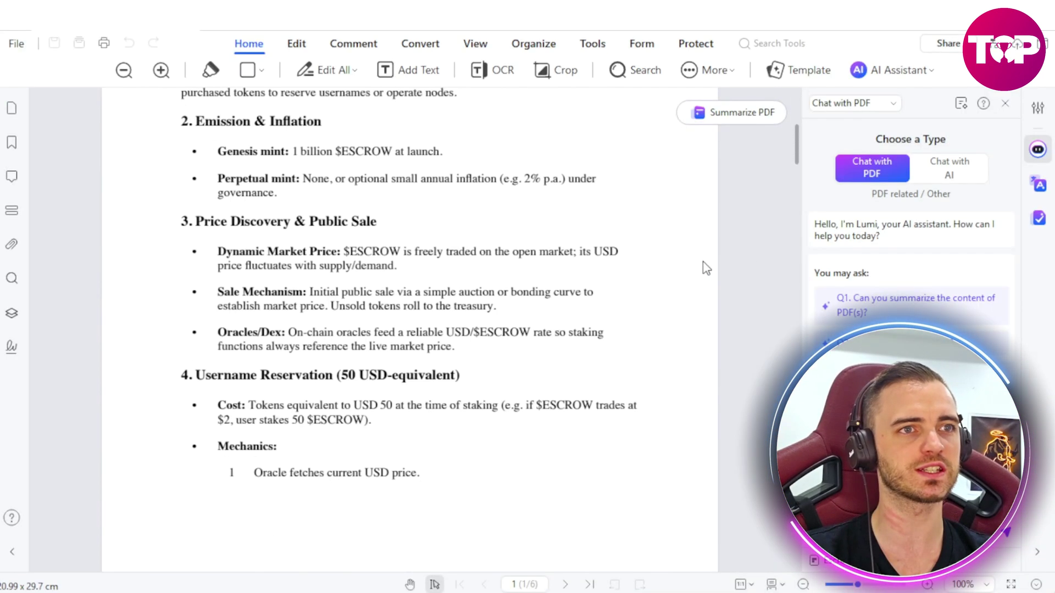
scroll(605, 384, "up", 3)
scroll(555, 374, "up", 3)
scroll(558, 370, "down", 20)
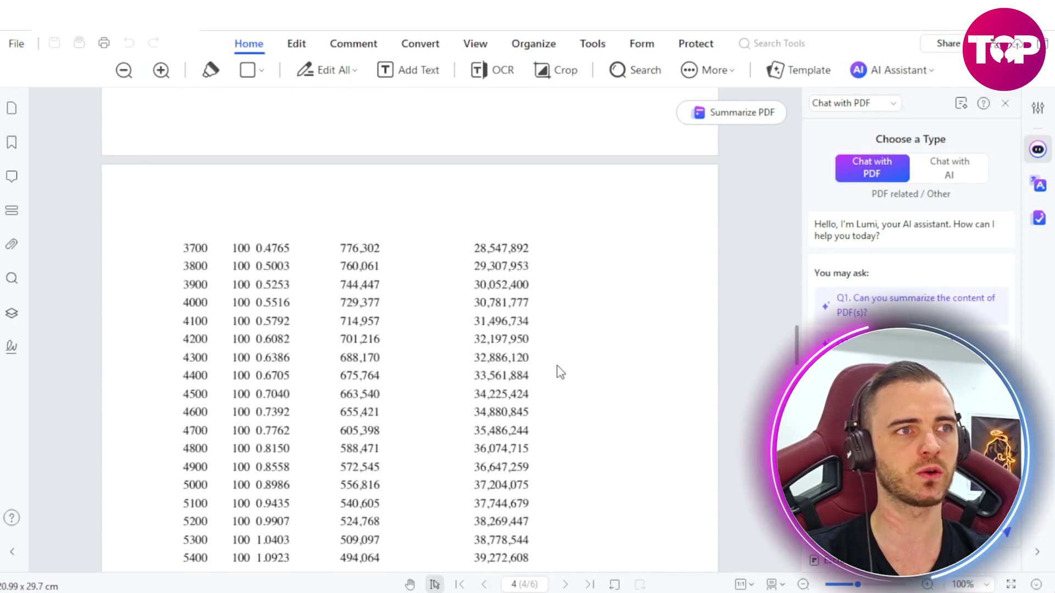
scroll(559, 372, "up", 20)
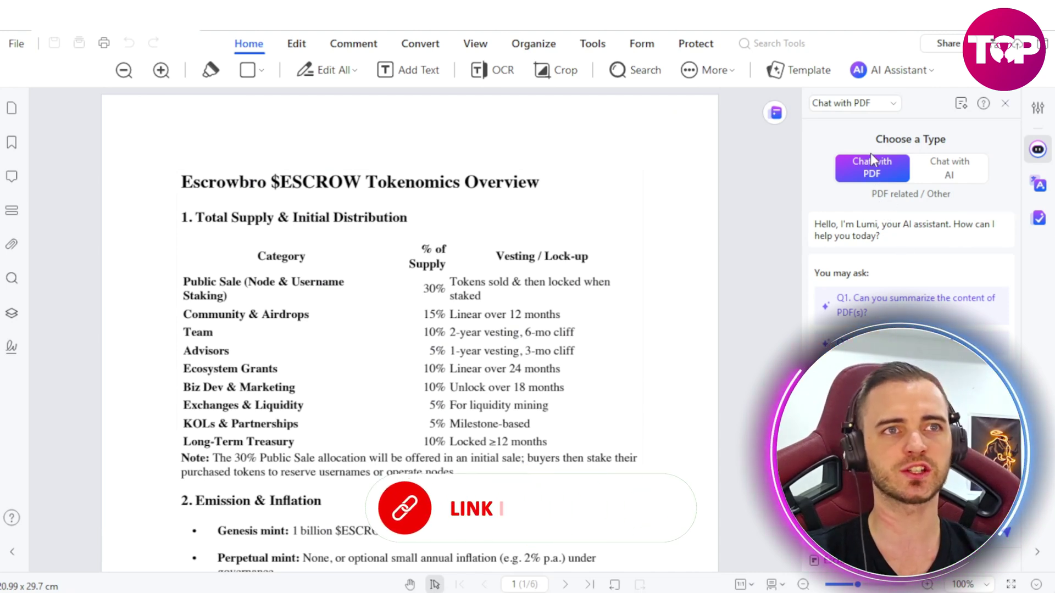
left_click(937, 164)
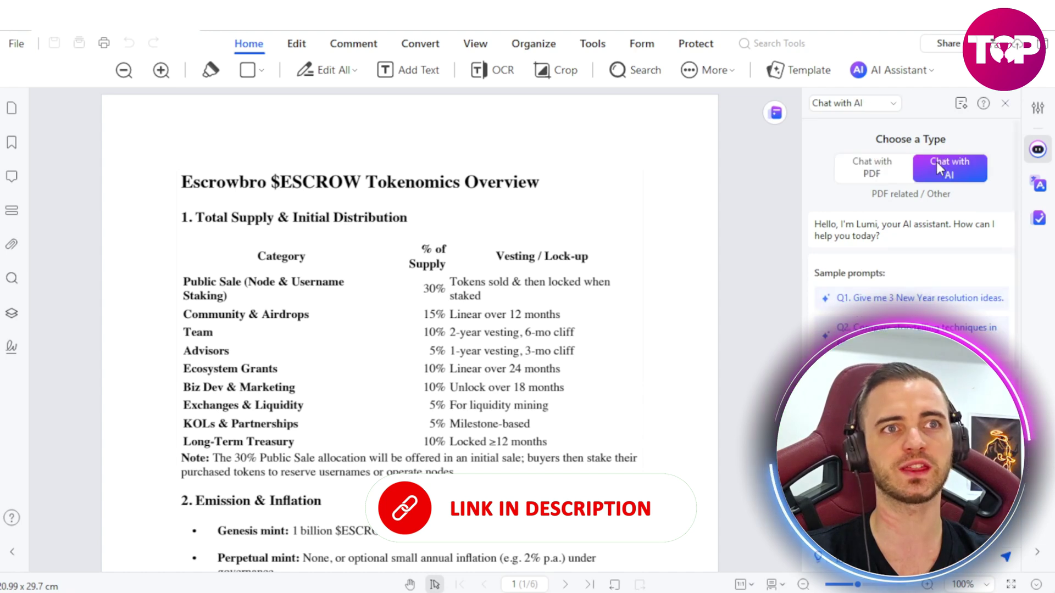
left_click(880, 175)
mouse_move(775, 122)
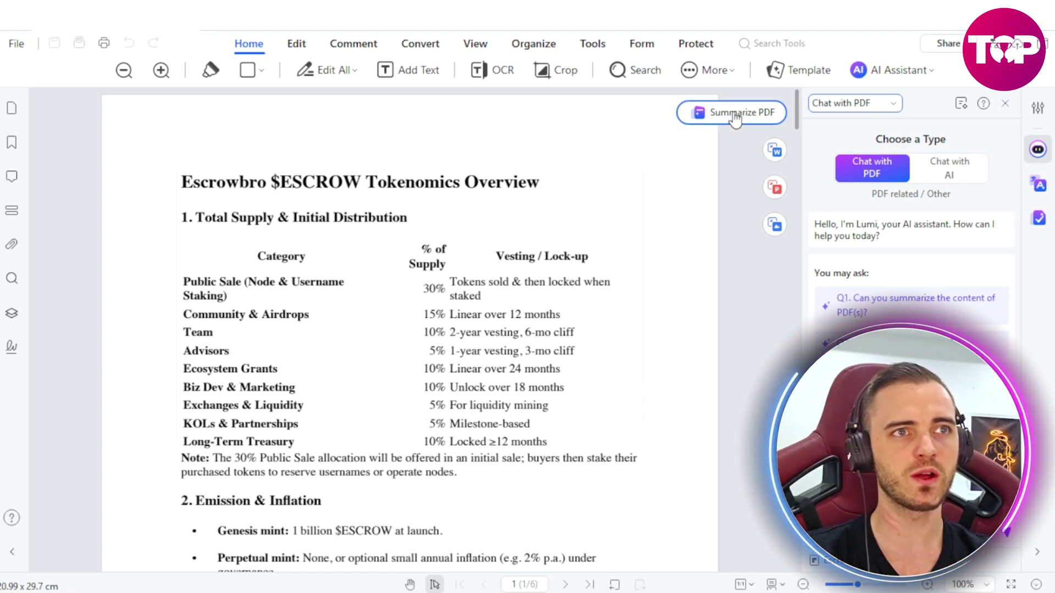
Step: Have the AI assistant summarize the EscrowBro tokenomics PDF
scroll(554, 283, "down", 20)
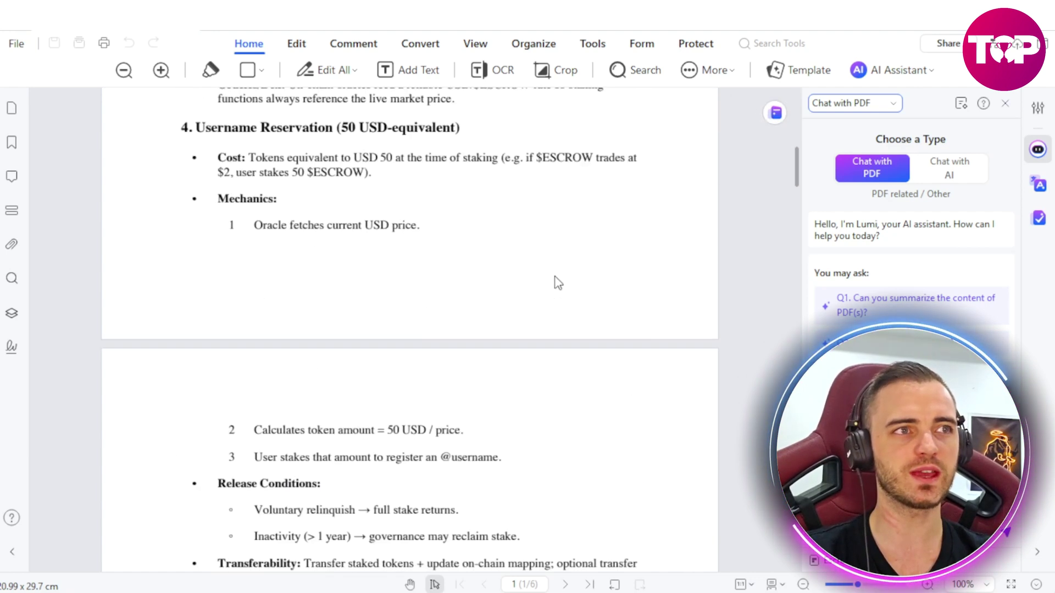
scroll(554, 282, "down", 10)
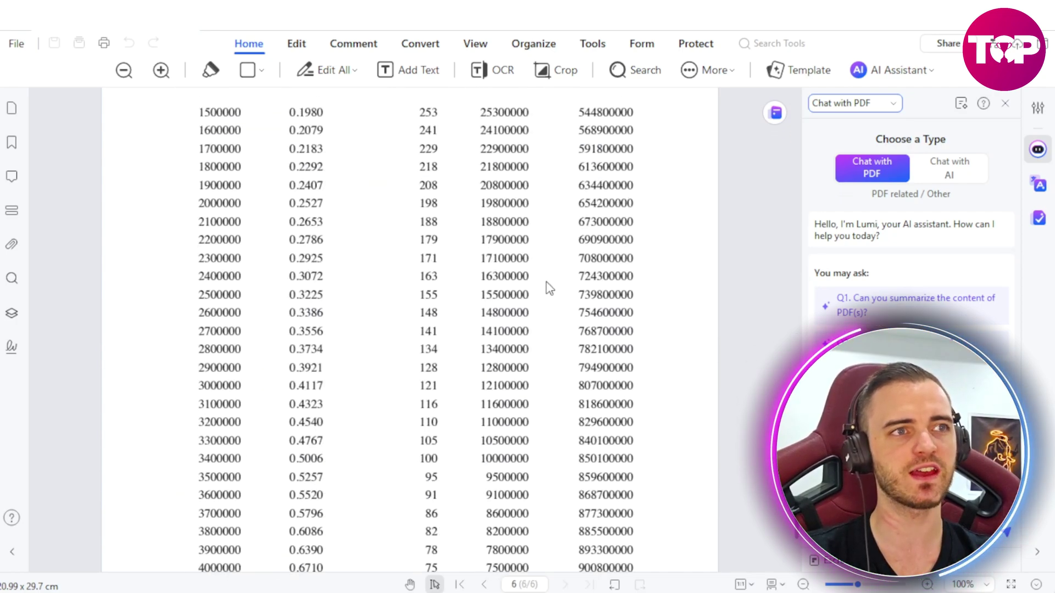
scroll(549, 283, "up", 15)
scroll(553, 287, "up", 20)
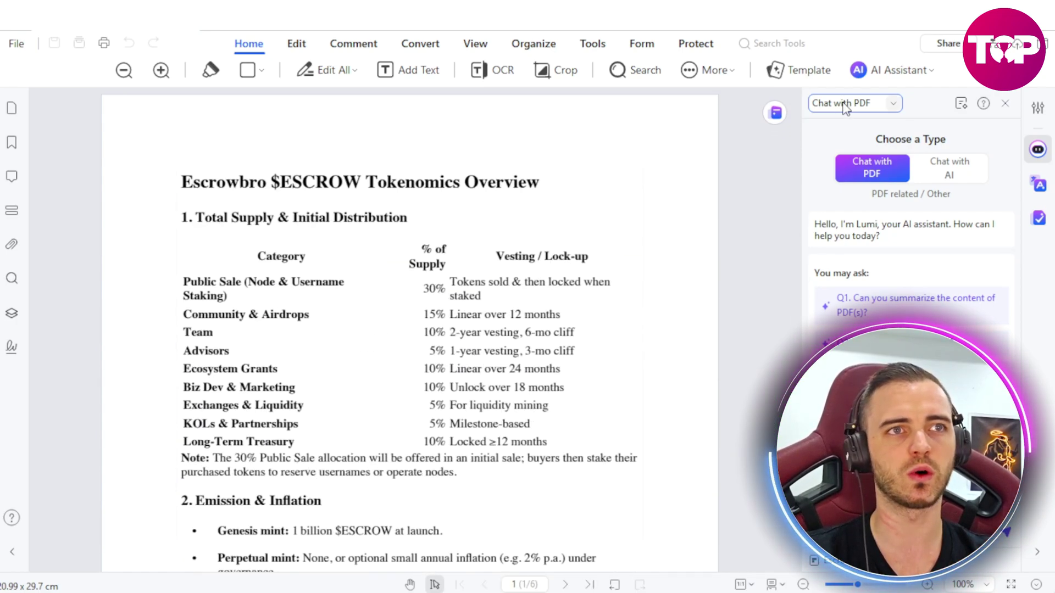
left_click(747, 115)
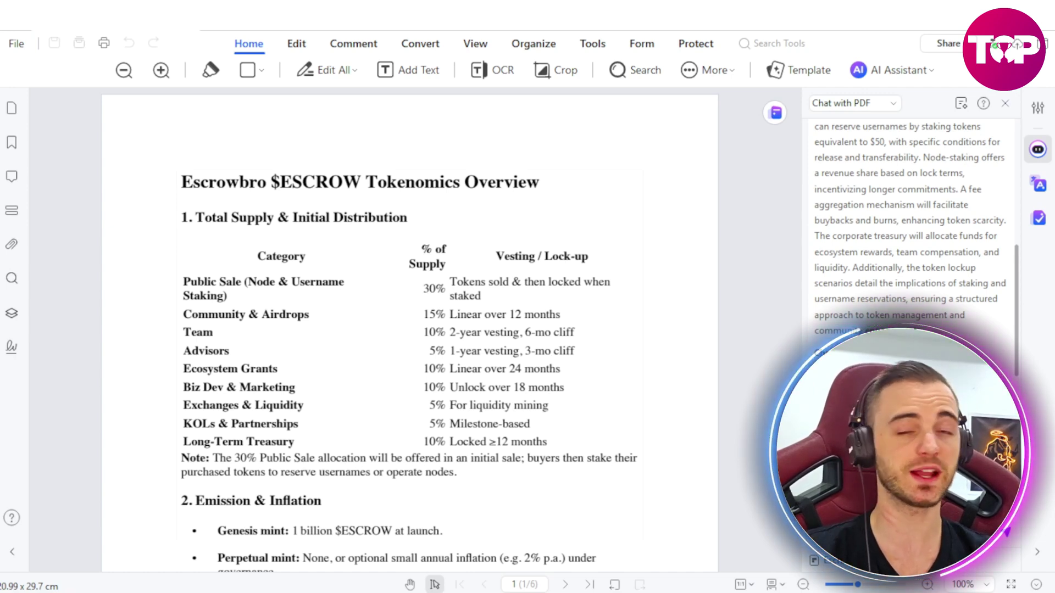
Step: Read through the AI summary, then switch to the 16-page EscrowBro presentation deck
scroll(912, 220, "up", 2)
scroll(410, 329, "down", 15)
scroll(410, 330, "up", 15)
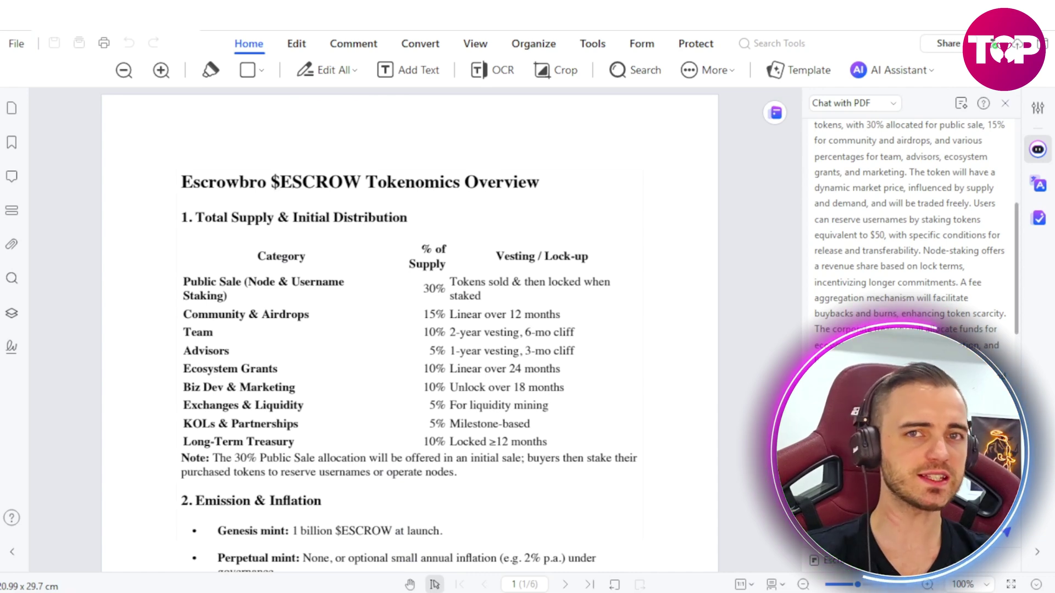
scroll(912, 220, "up", 4)
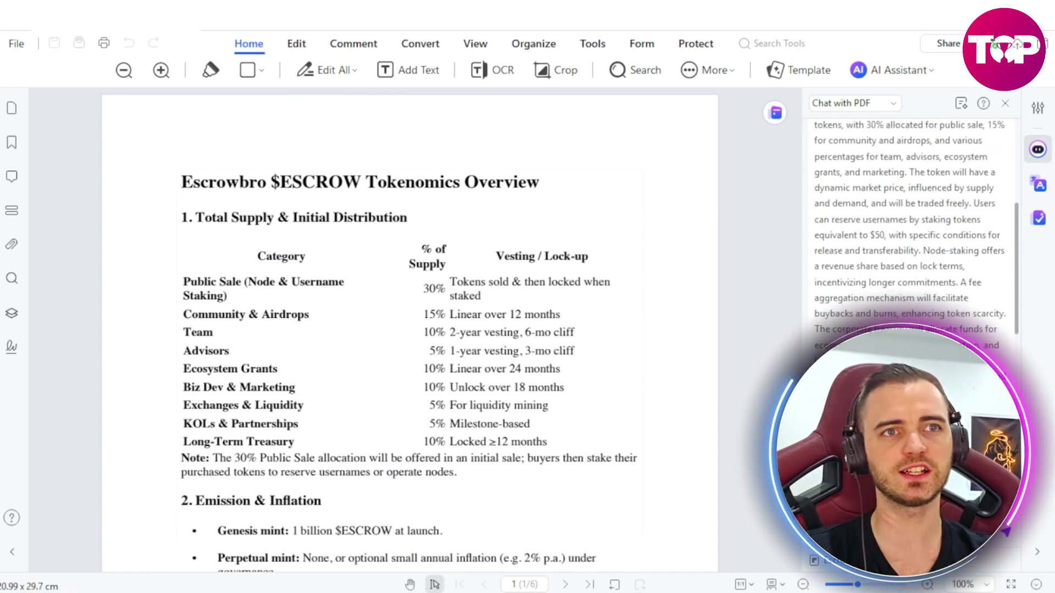
scroll(409, 329, "down", 20)
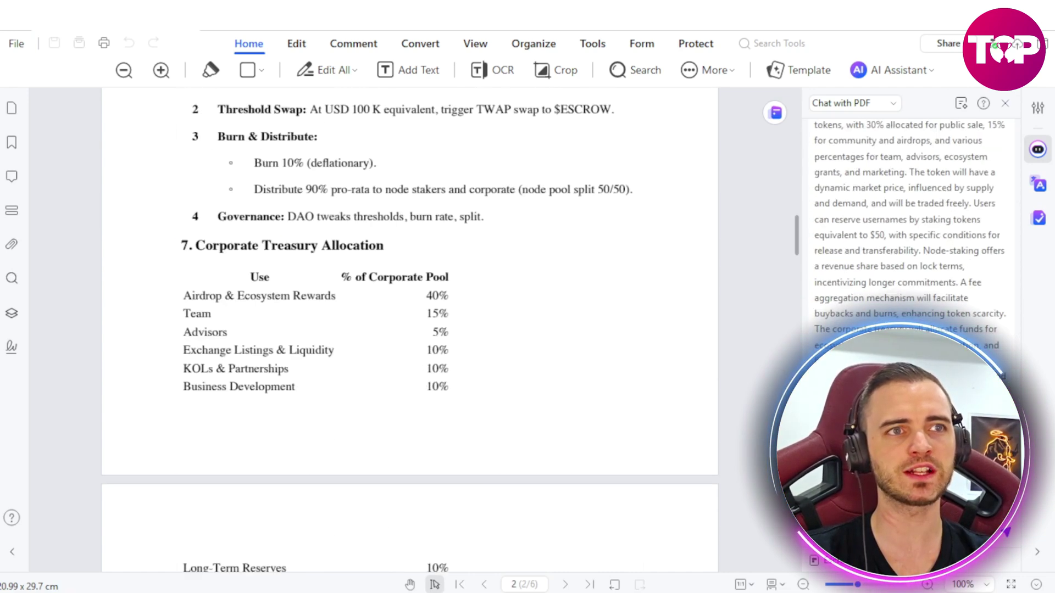
scroll(410, 329, "down", 10)
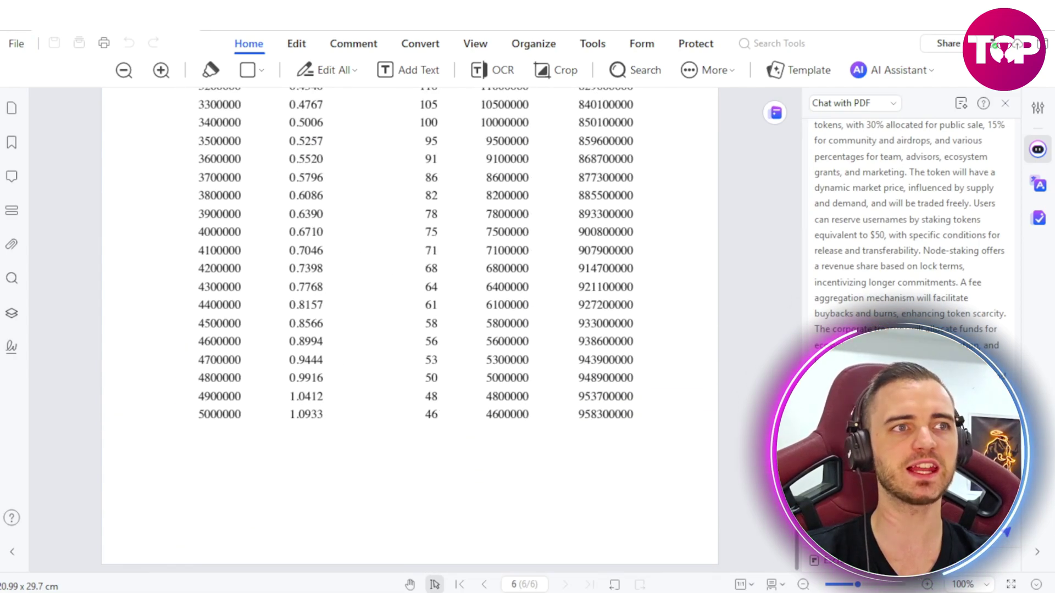
scroll(410, 330, "up", 20)
scroll(410, 330, "up", 20)
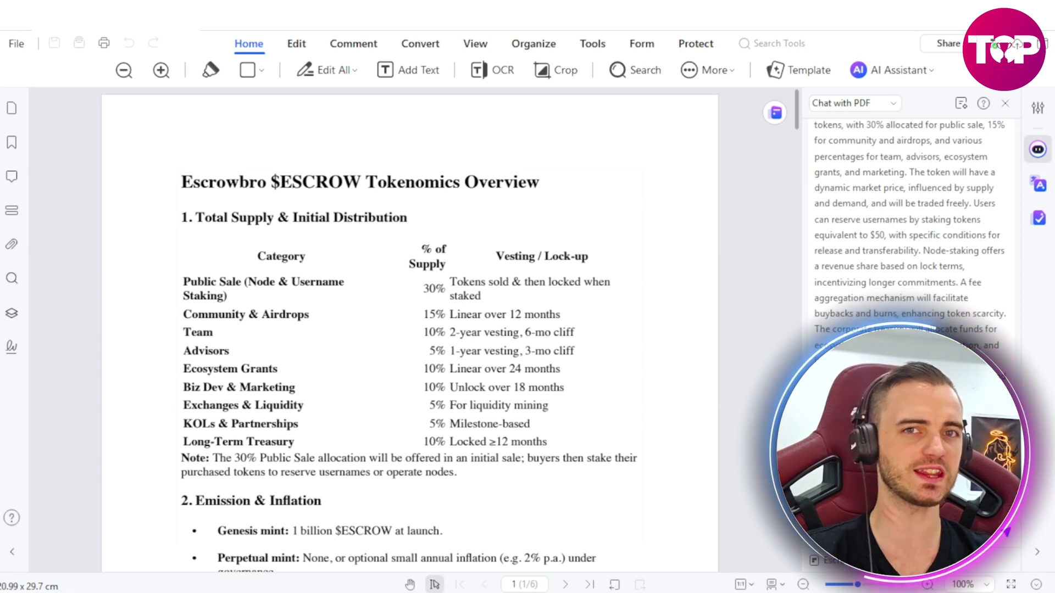
scroll(912, 220, "up", 4)
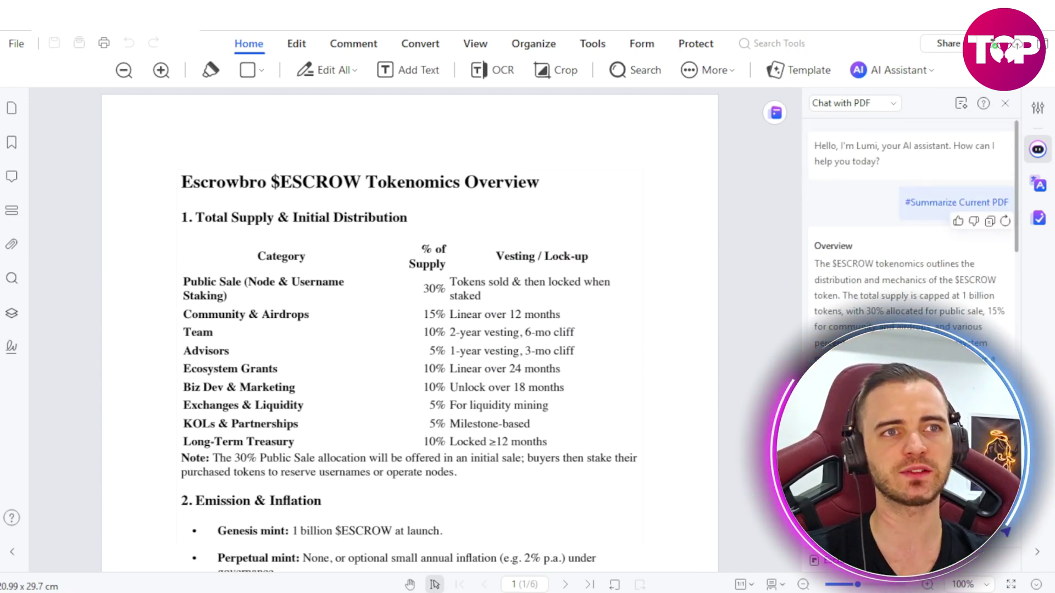
left_click_drag(817, 264, 990, 337)
left_click(984, 334)
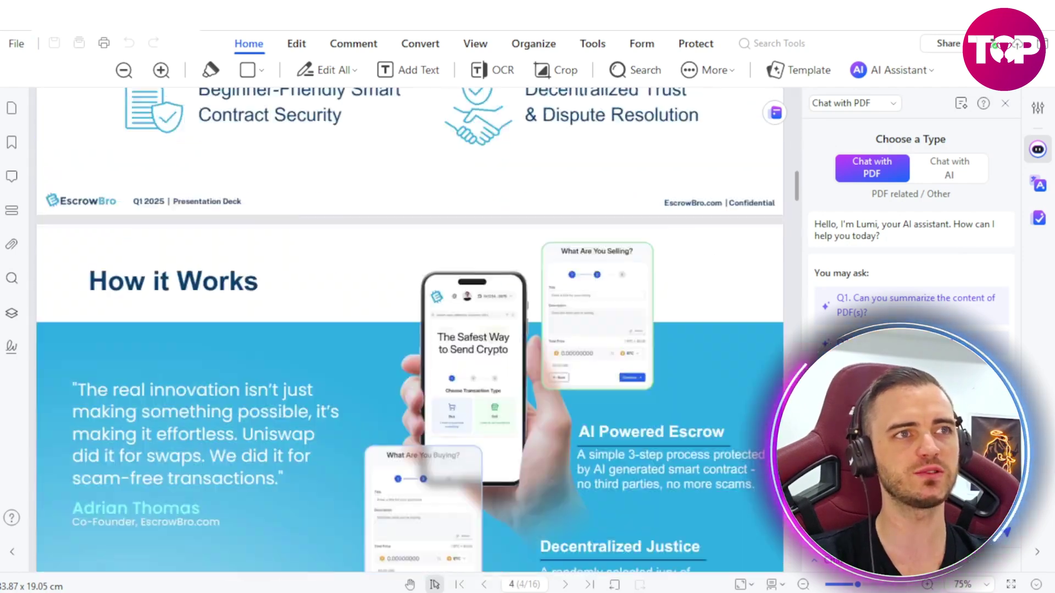
scroll(410, 330, "down", 20)
scroll(410, 330, "up", 20)
scroll(410, 330, "up", 20)
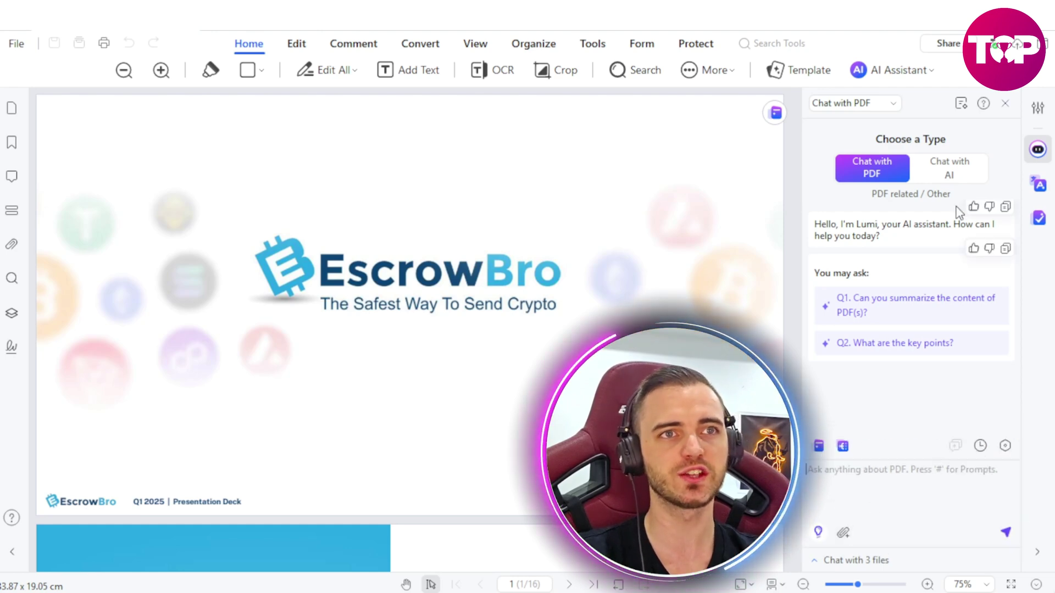
left_click_drag(817, 222, 897, 235)
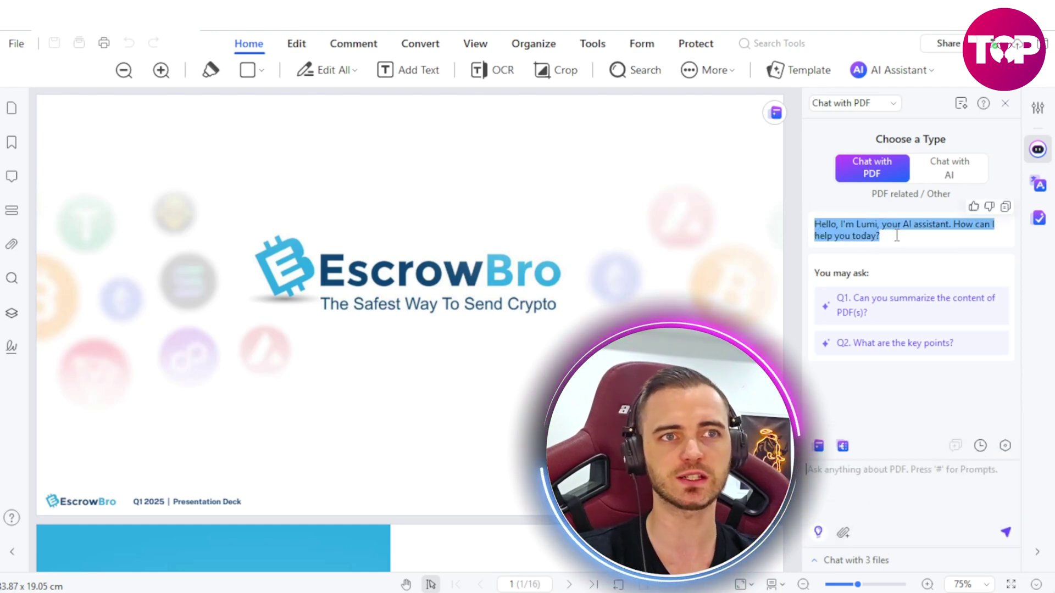
left_click(885, 479)
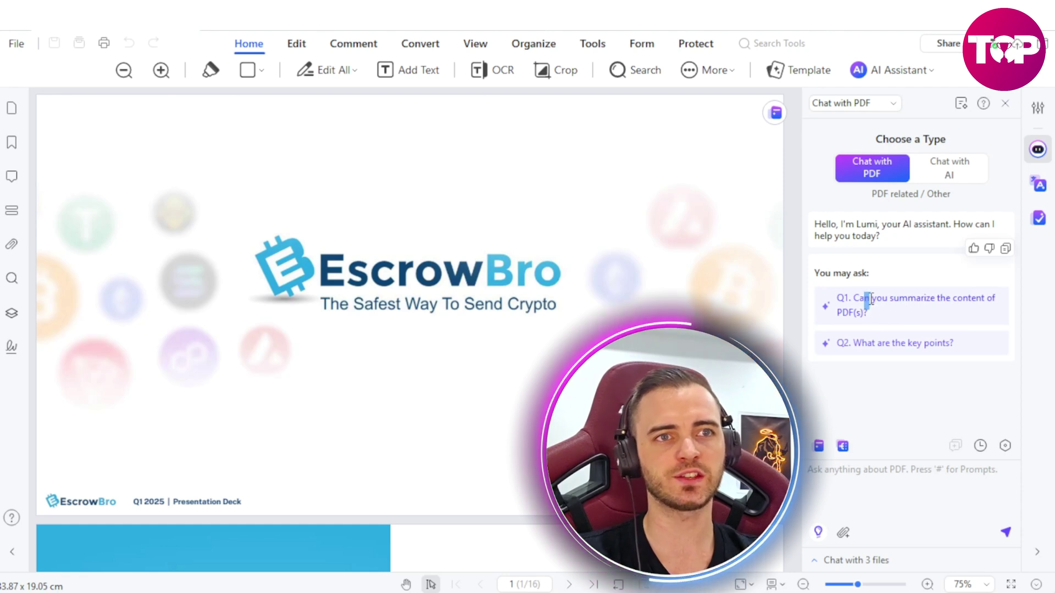
Step: Ask 'Can you summarize the content of PDF(s)?' and read the reply on business model, $ESCROW token and 2028 roadmap
left_click(903, 302)
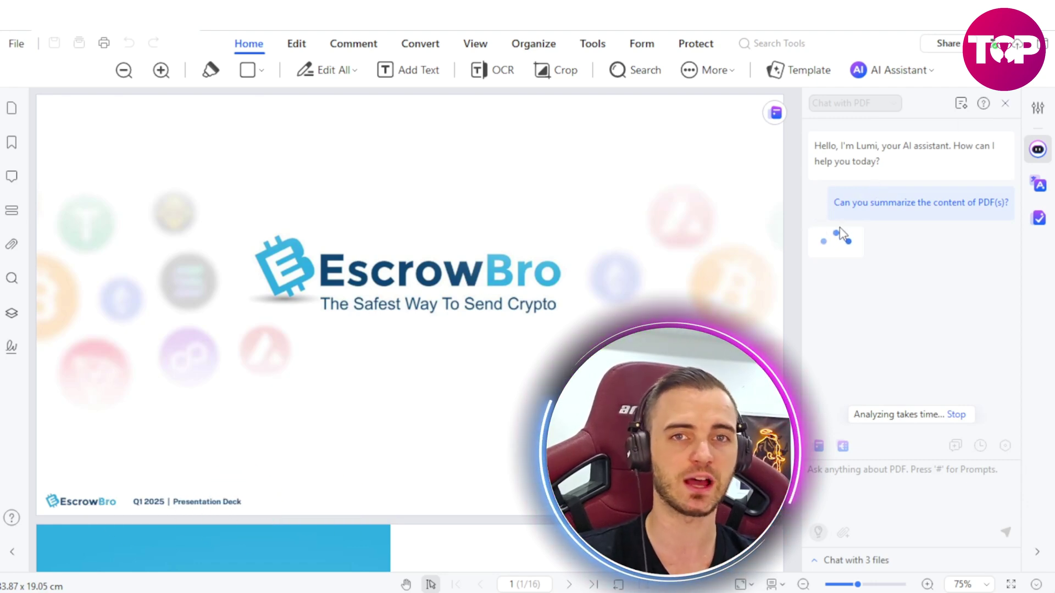
scroll(902, 256, "down", 3)
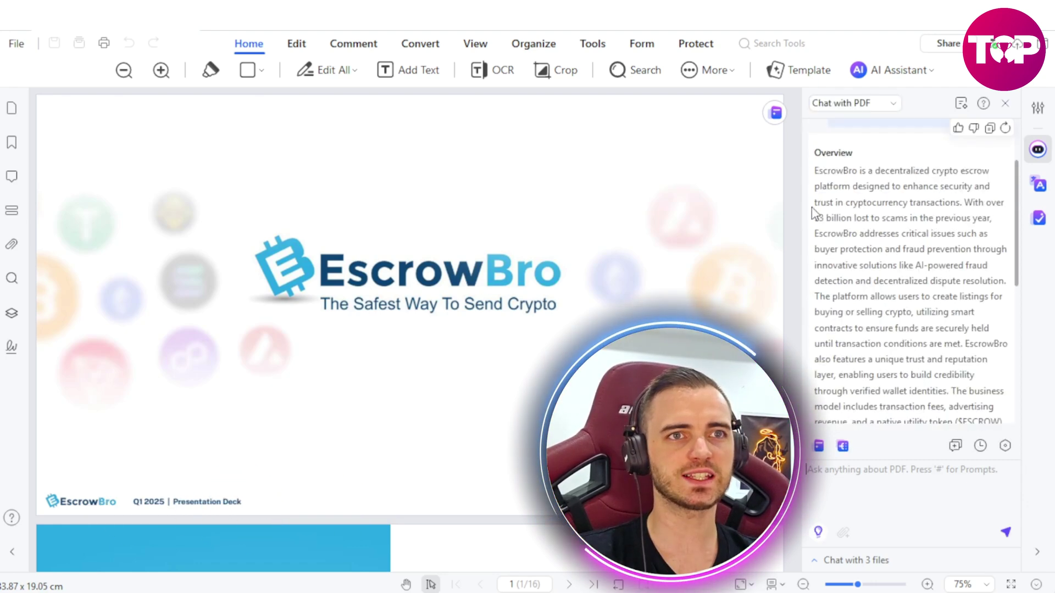
scroll(923, 296, "down", 3)
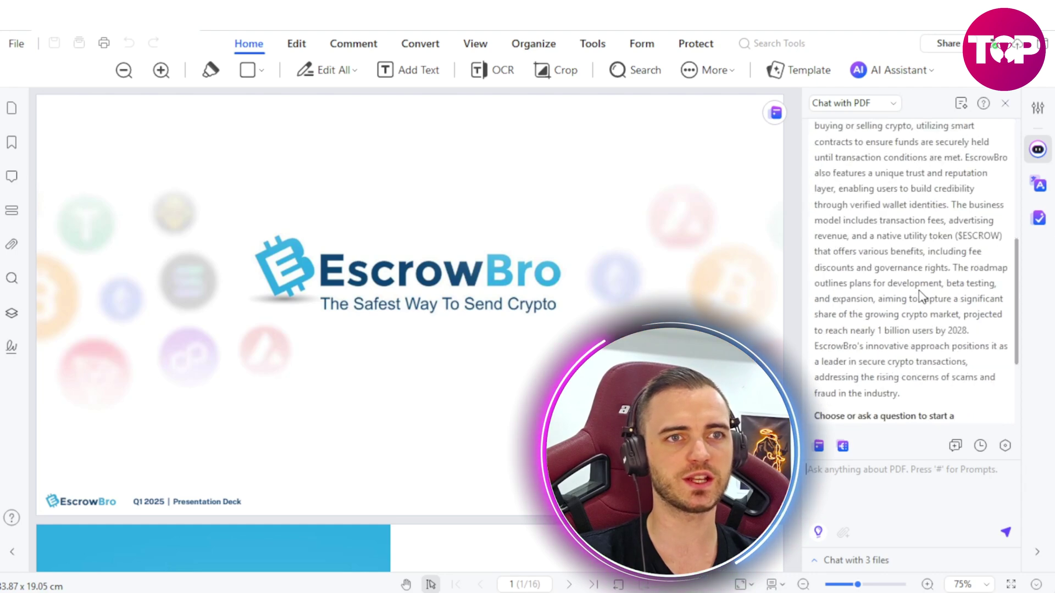
scroll(905, 255, "down", 3)
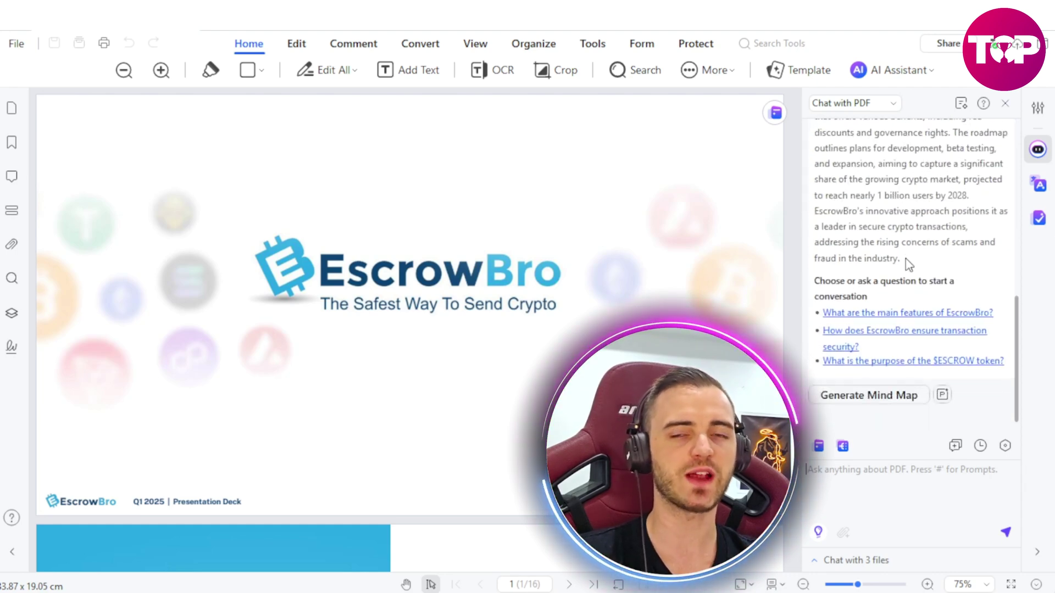
scroll(905, 263, "up", 2)
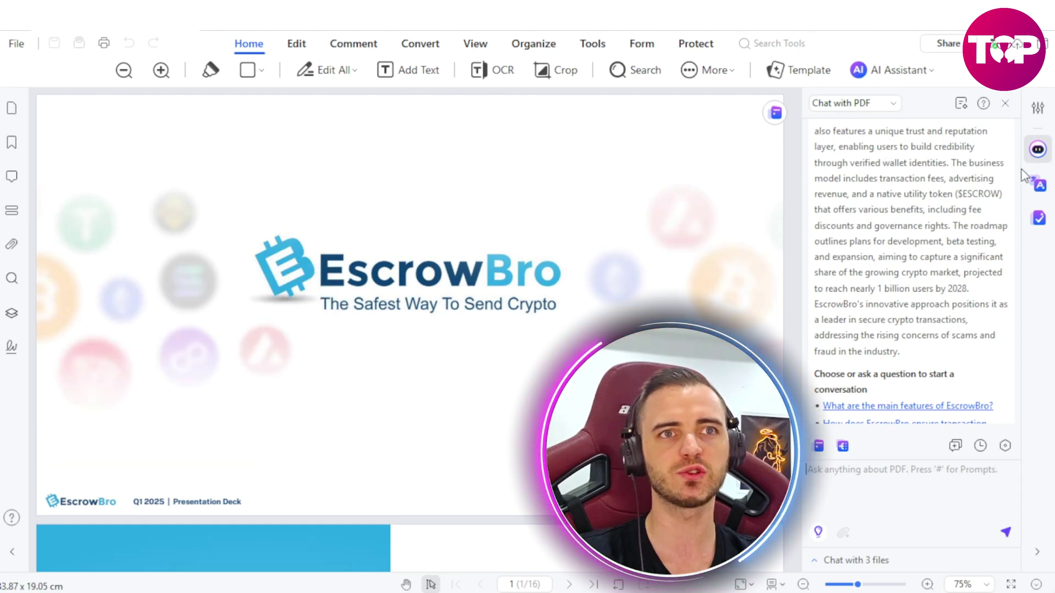
Step: Bring up the PDF Translator panel, set to French for pages 1–16
left_click(1038, 184)
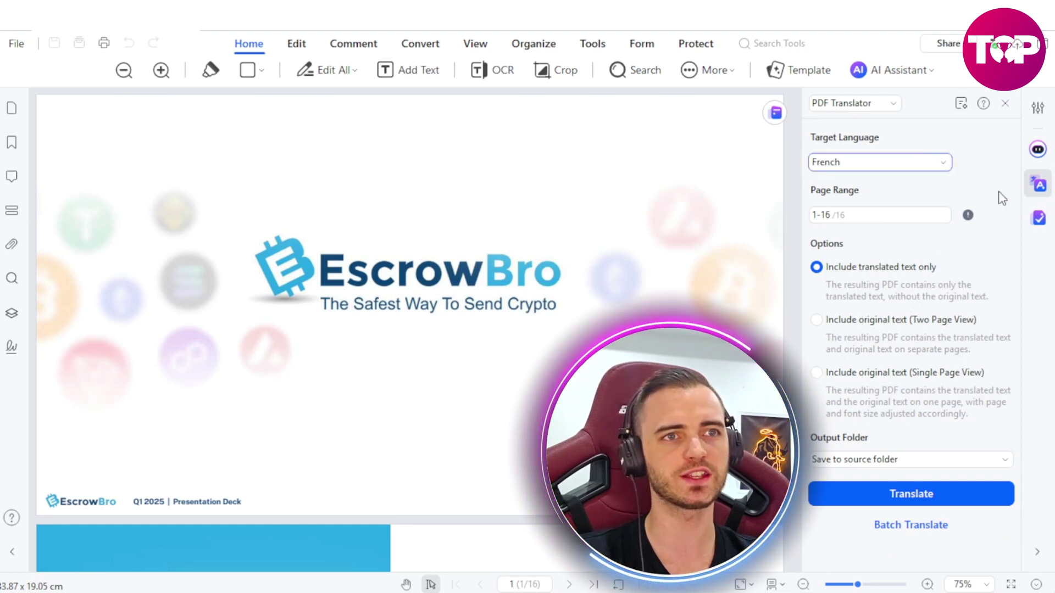
Step: Translate pages 1–16 of the deck into French and open the translated copy
left_click(872, 217)
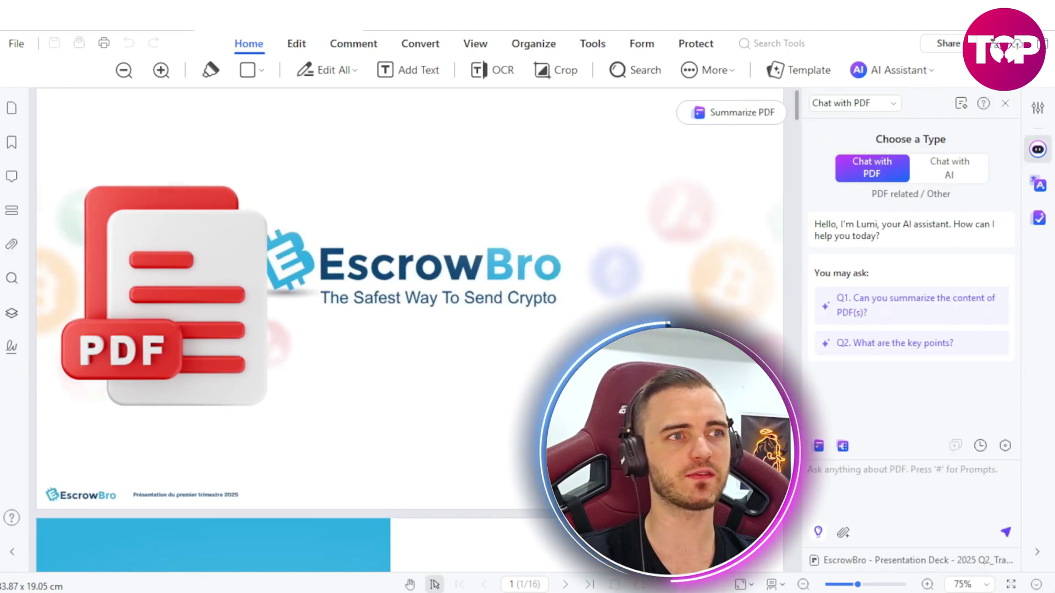
Step: Scroll through the French-translated pages of the EscrowBro deck
scroll(516, 181, "down", 8)
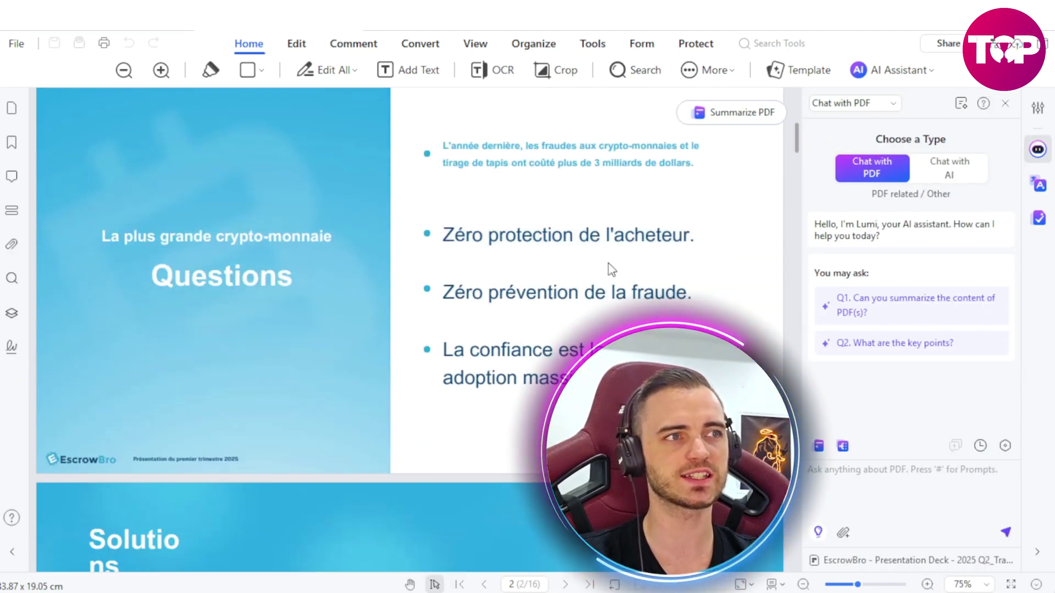
scroll(604, 274, "down", 6)
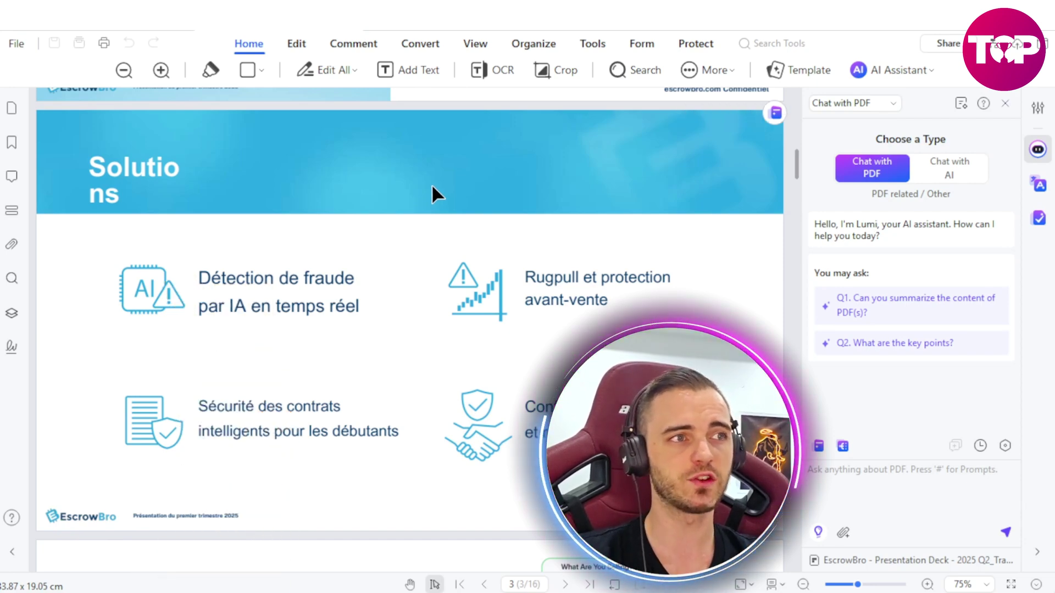
scroll(431, 184, "down", 5)
scroll(410, 277, "down", 3)
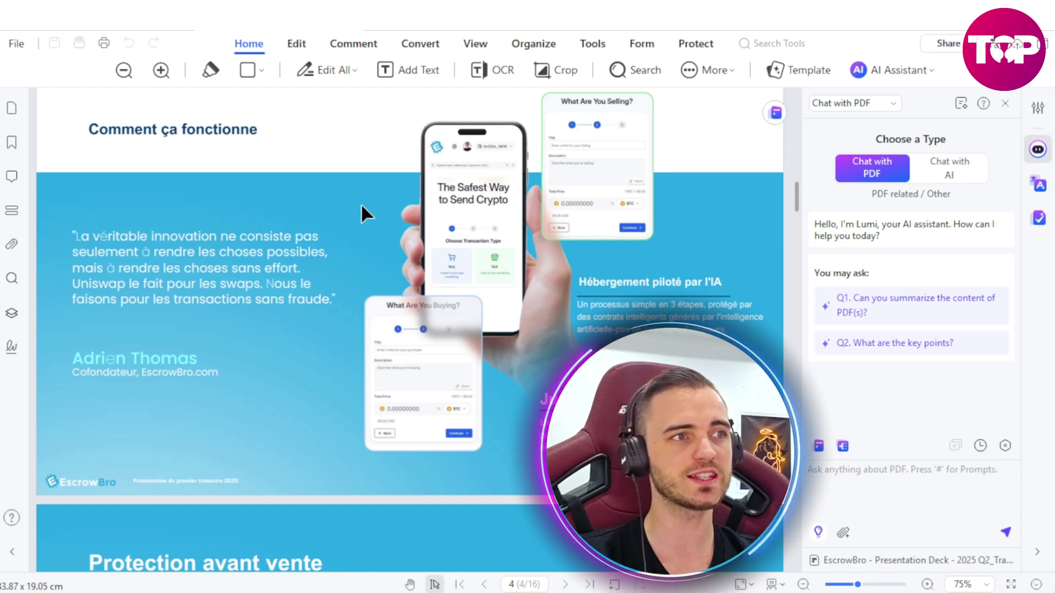
scroll(346, 228, "down", 3)
scroll(549, 319, "down", 6)
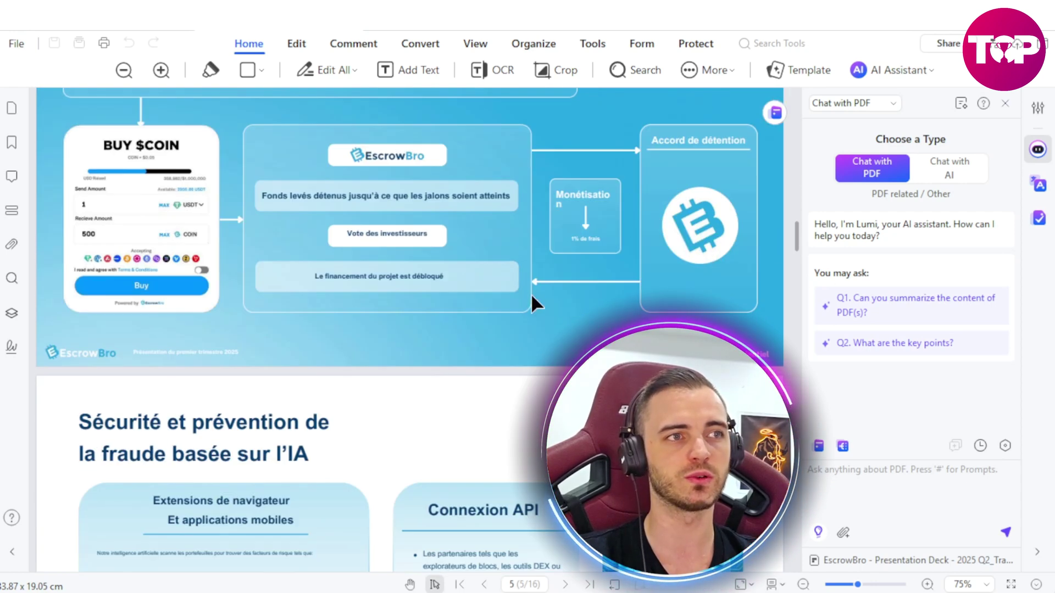
scroll(555, 328, "down", 3)
scroll(579, 197, "down", 5)
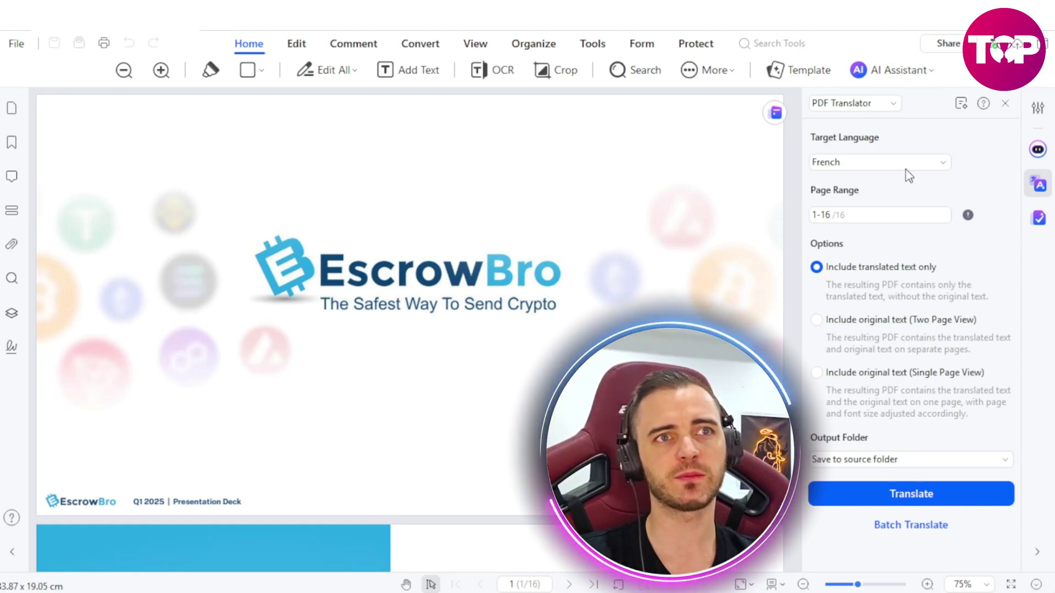
Step: Run the PDF Grammar Checker on pages 1–16 and open the corrected copy
left_click(1039, 218)
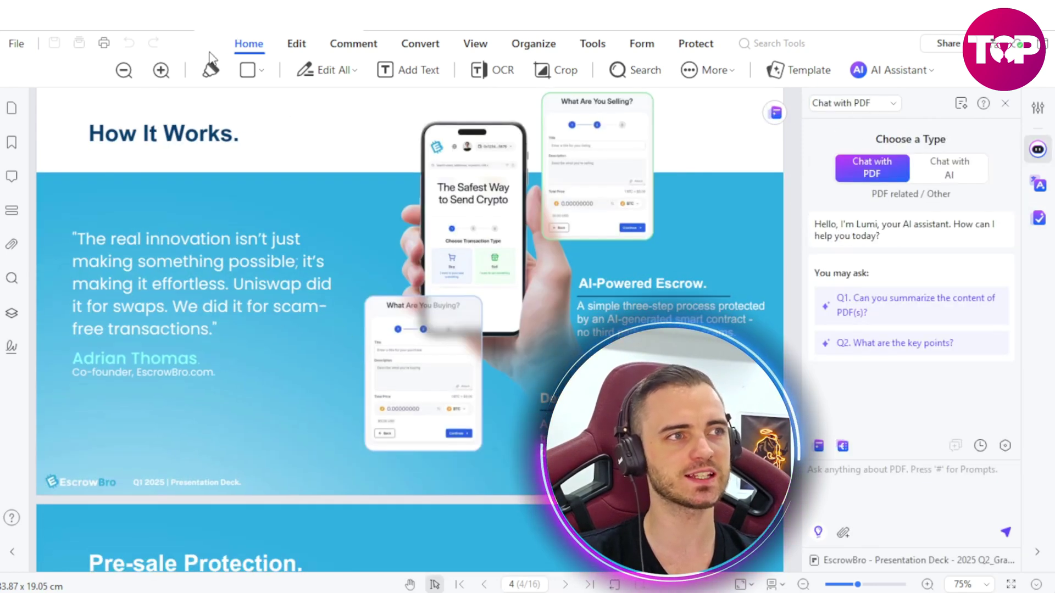
scroll(330, 278, "down", 6)
scroll(329, 278, "down", 7)
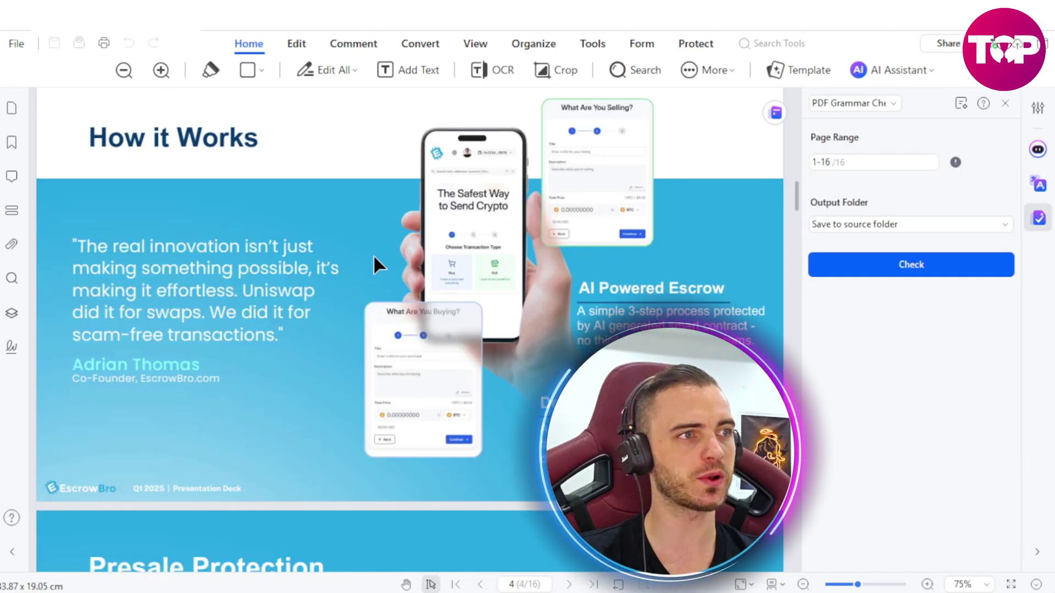
scroll(374, 254, "down", 12)
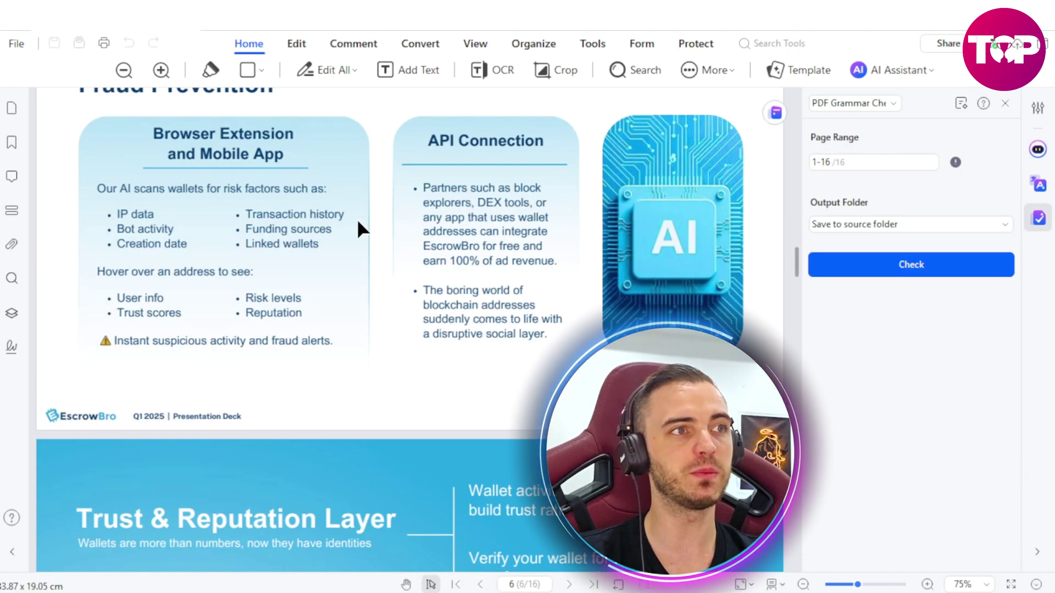
scroll(357, 238, "up", 2)
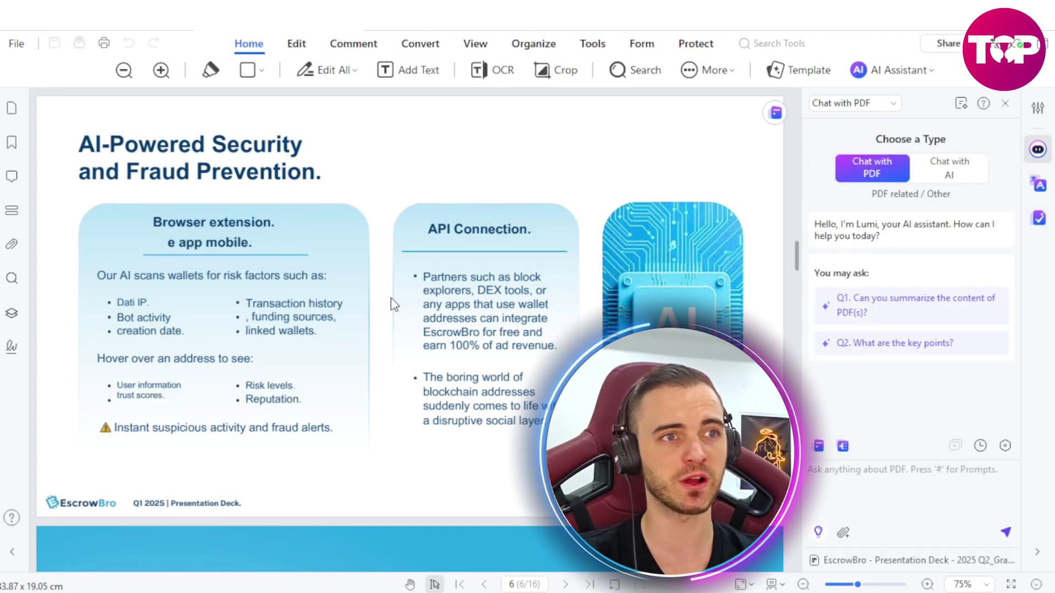
scroll(387, 289, "down", 10)
scroll(385, 289, "up", 5)
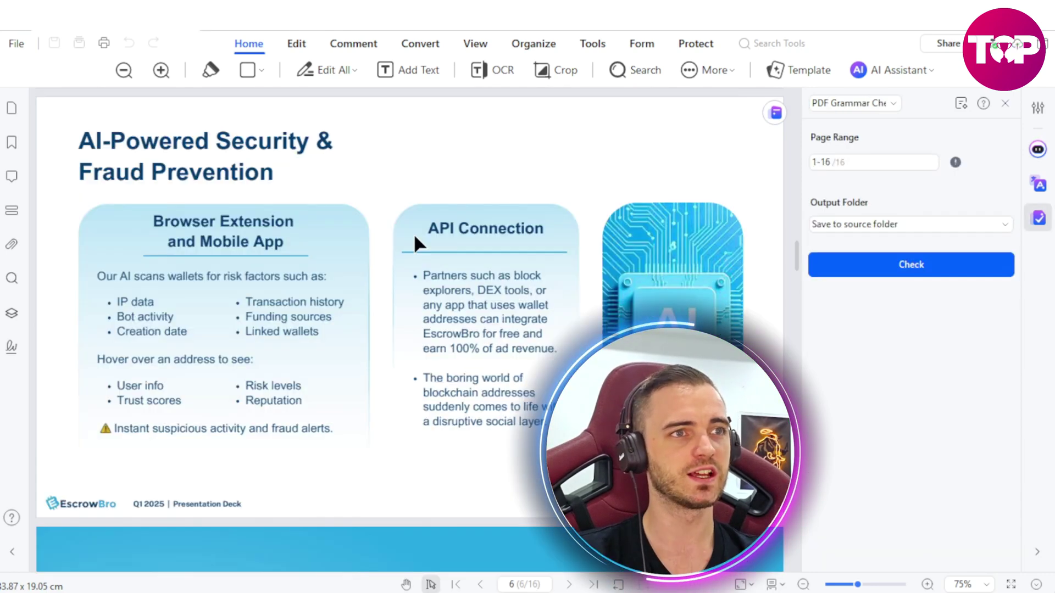
scroll(413, 233, "up", 5)
scroll(423, 245, "up", 3)
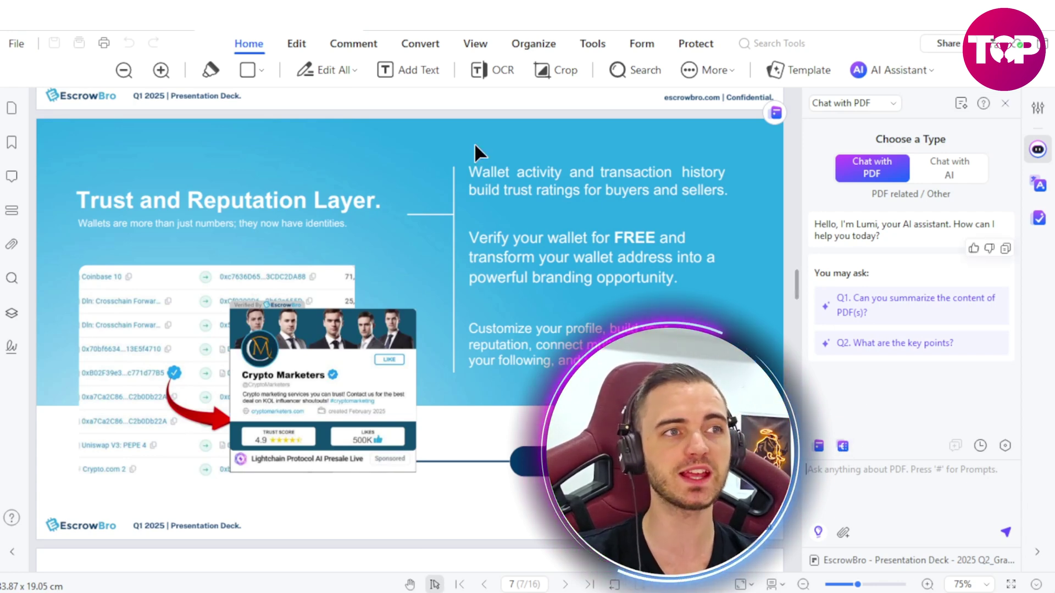
scroll(472, 286, "down", 15)
scroll(473, 285, "up", 20)
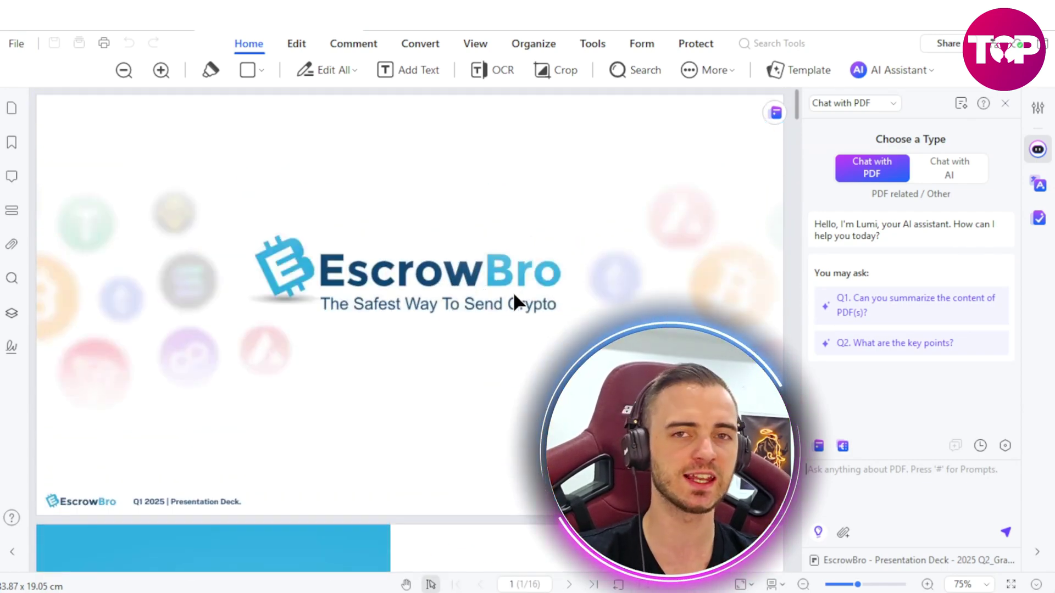
Step: Send #Generate Mind Map in Chat with PDF and scroll to the resulting mind map preview
left_click(867, 486)
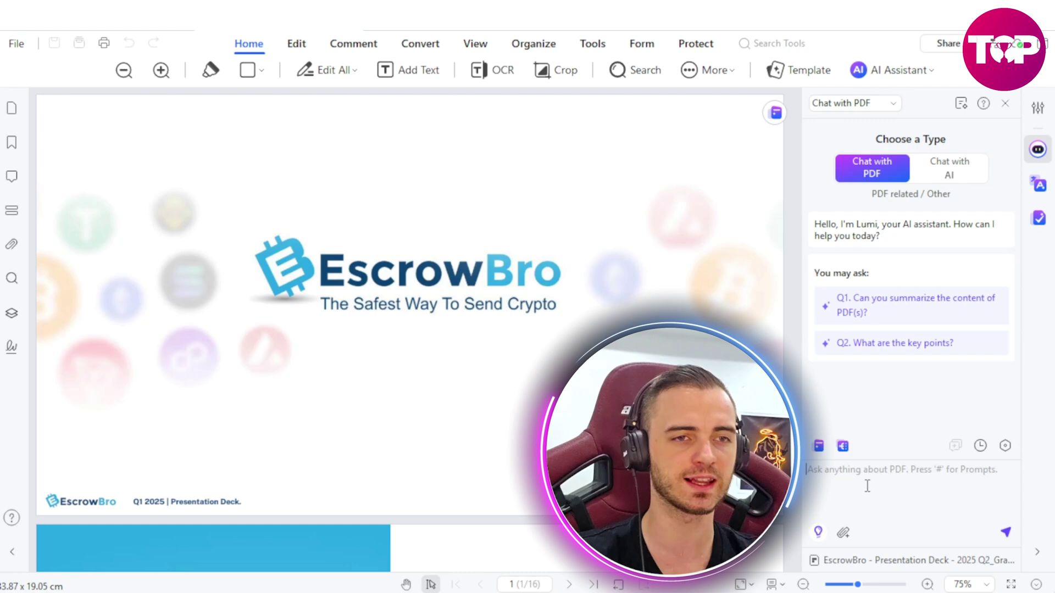
left_click(844, 447)
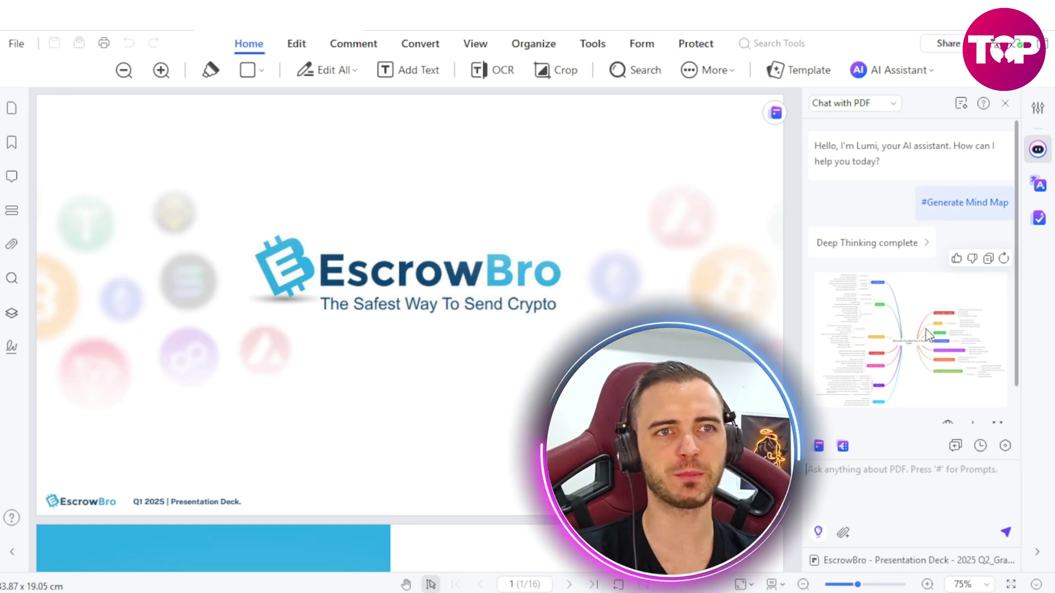
scroll(940, 363, "down", 1)
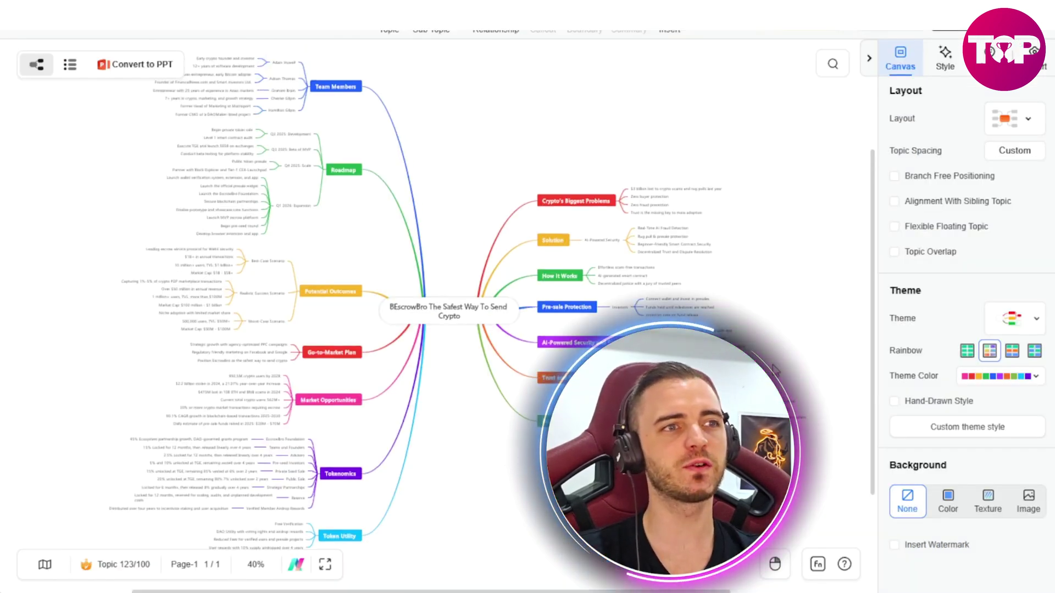
Step: Zoom and pan the EdrawMind canvas to the central EscrowBro topic and its left-side branches
scroll(784, 205, "up", 7)
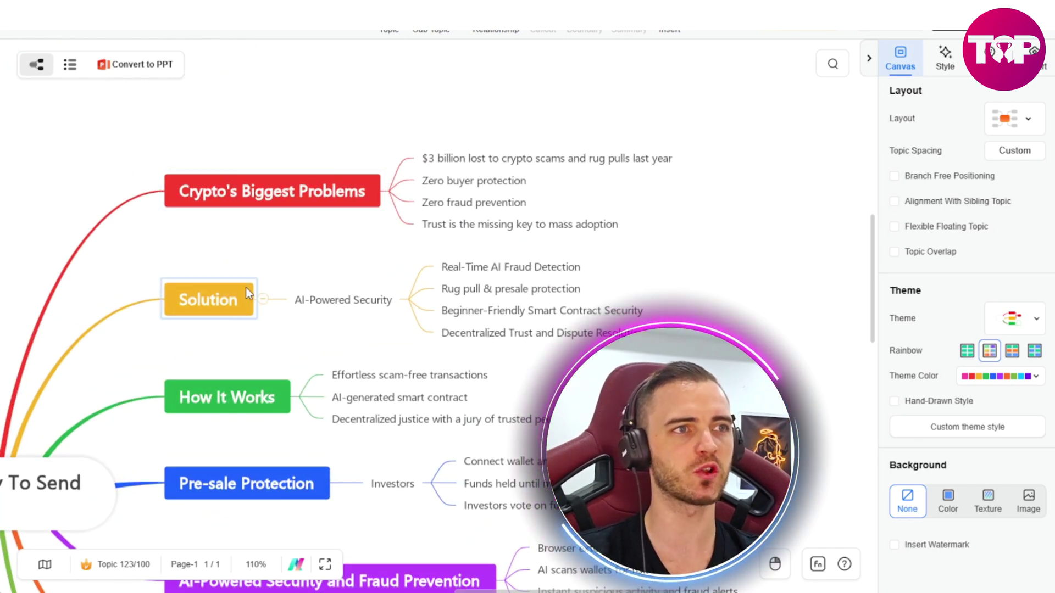
scroll(296, 255, "down", 4)
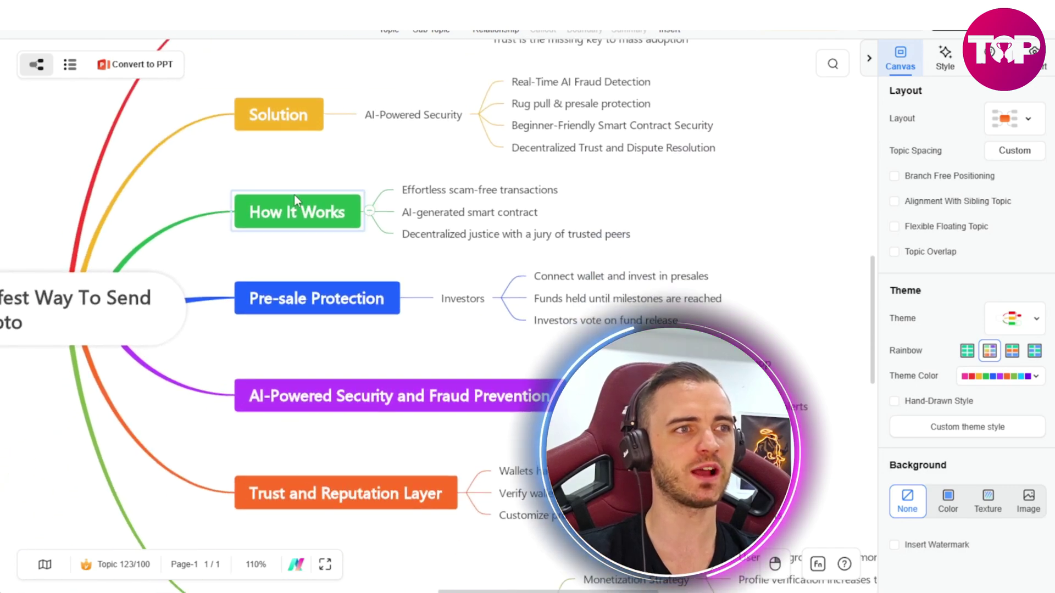
left_click_drag(411, 348, 456, 184)
left_click_drag(404, 285, 768, 219)
left_click_drag(555, 452, 967, 457)
Step: Zoom out and recentre the whole mind map on the main EscrowBro topic
scroll(440, 297, "up", 9)
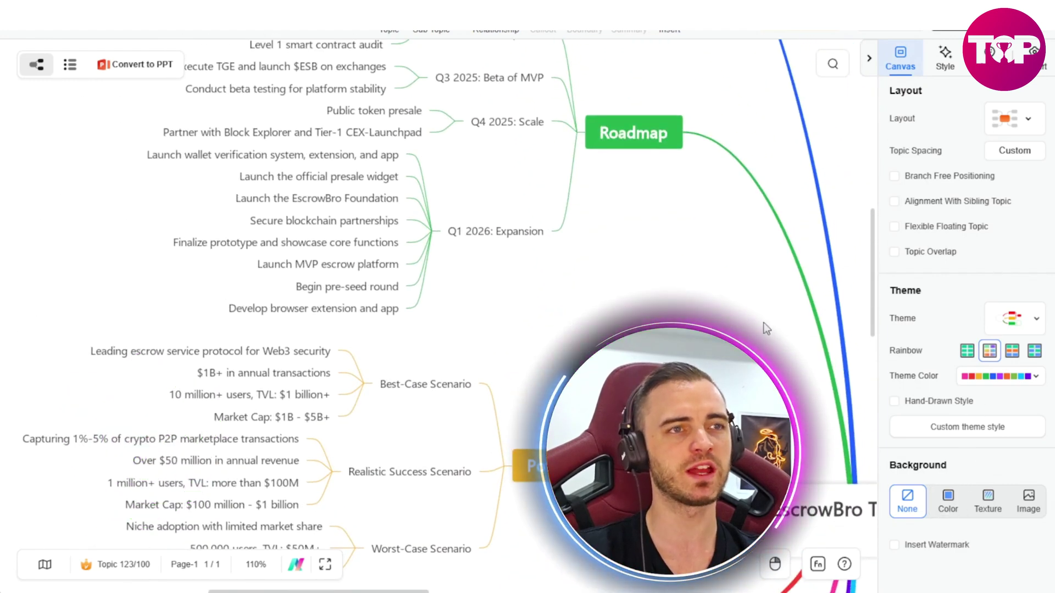
scroll(440, 297, "right", 2)
scroll(784, 266, "up", 1)
scroll(785, 266, "down", 4)
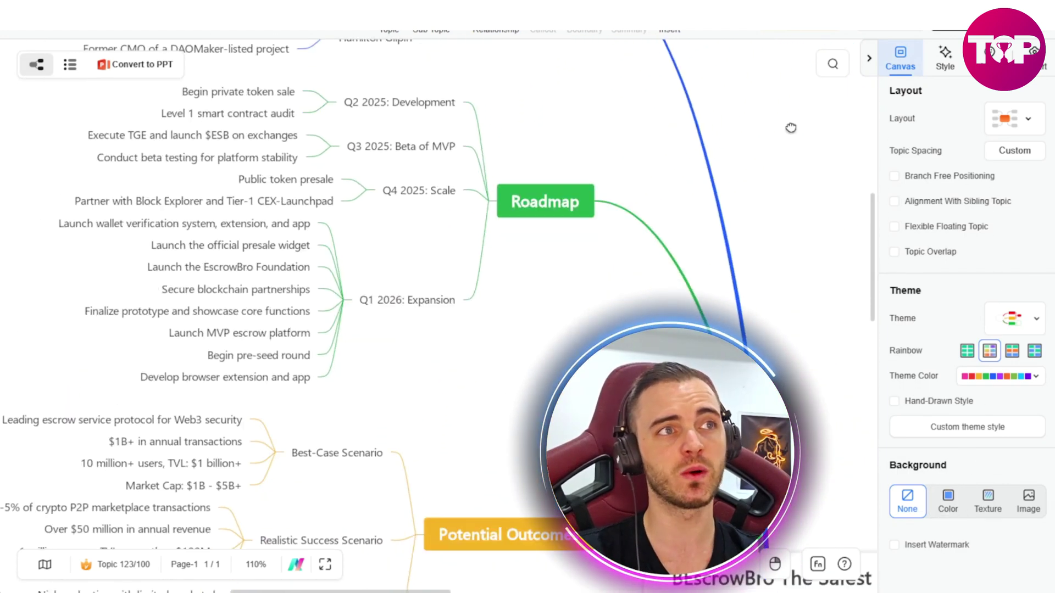
left_click_drag(823, 265, 427, 93)
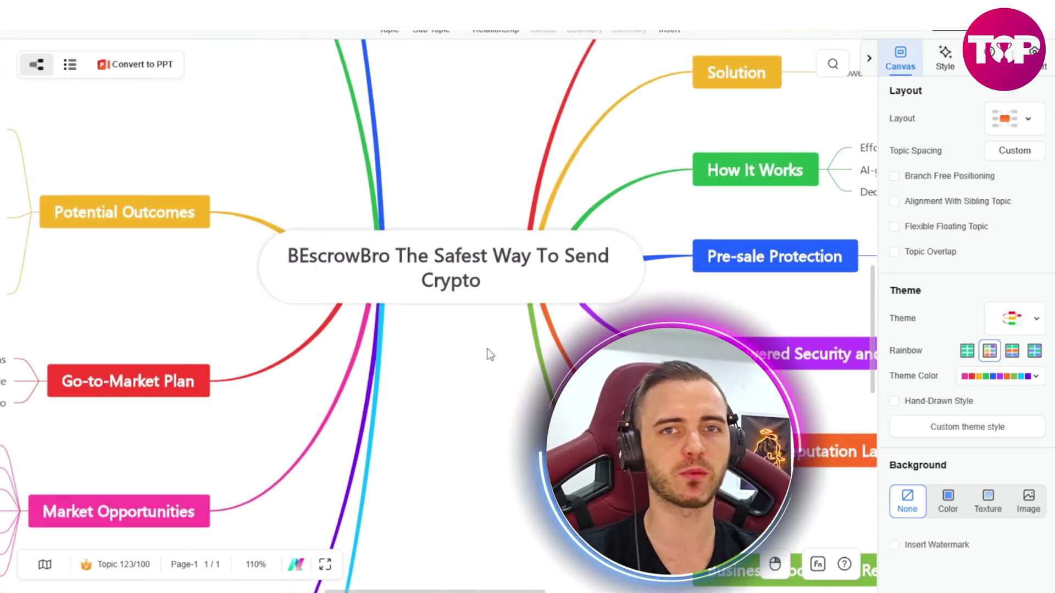
scroll(497, 347, "down", 1)
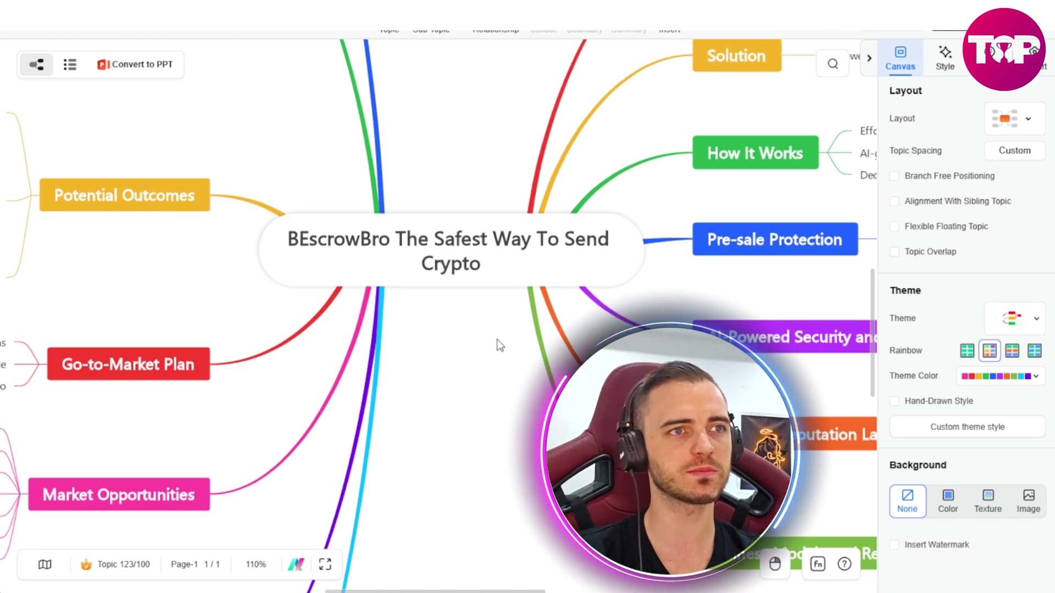
scroll(543, 352, "down", 5)
scroll(539, 358, "up", 6)
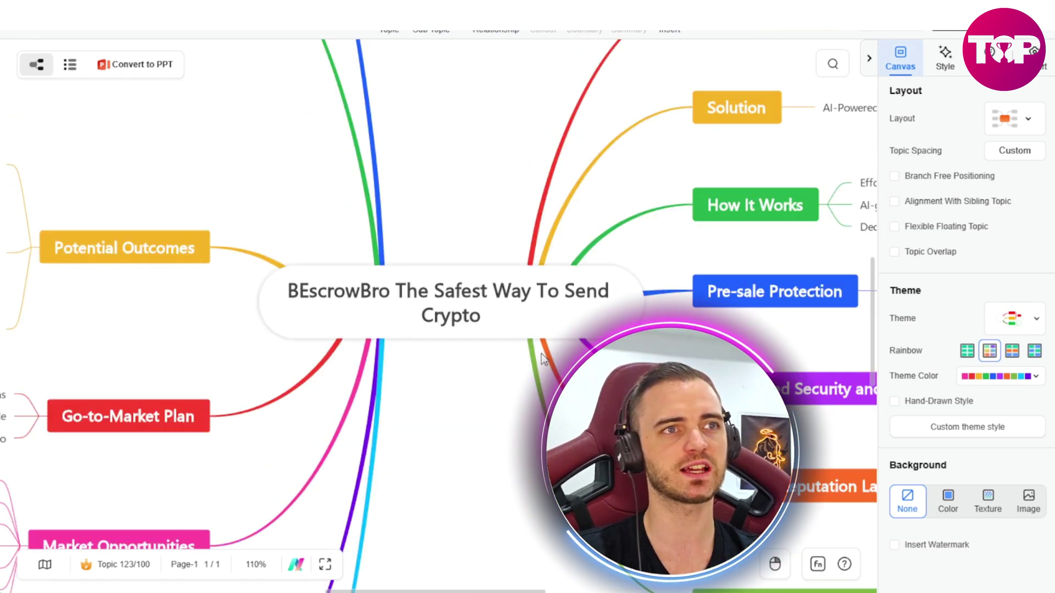
scroll(540, 360, "down", 9)
scroll(523, 365, "up", 2)
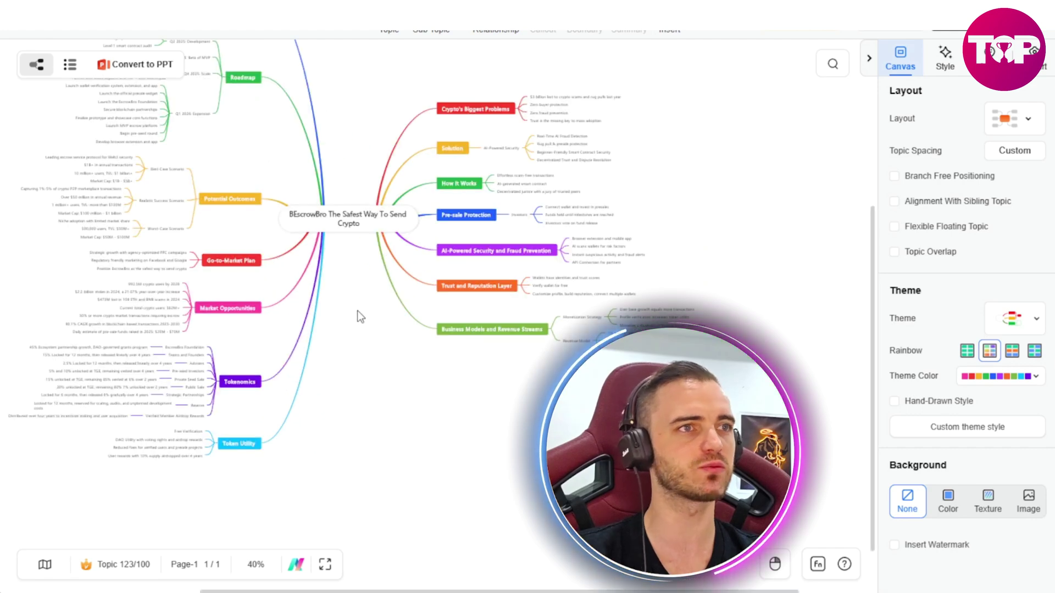
left_click_drag(358, 310, 448, 408)
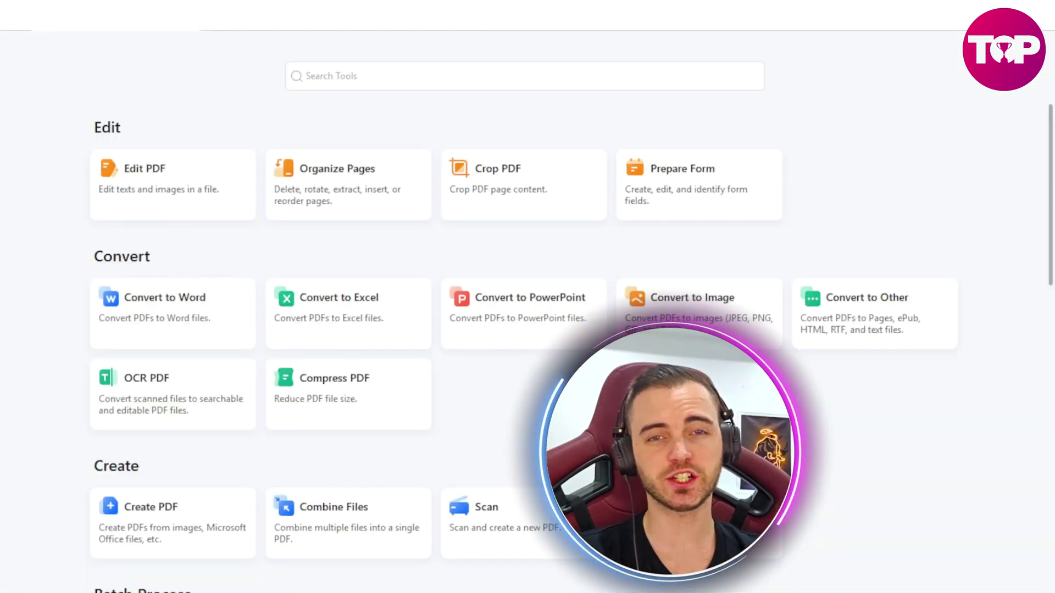
Step: Scroll the file list to check the new .pptx files beside the EscrowBro deck PDFs
scroll(528, 330, "down", 10)
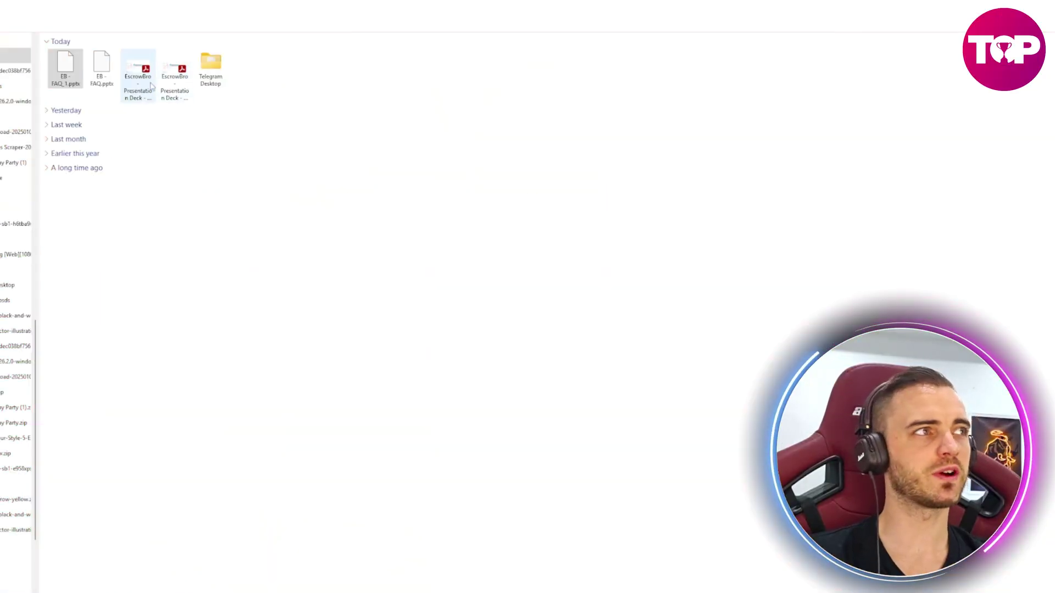
left_click(63, 79)
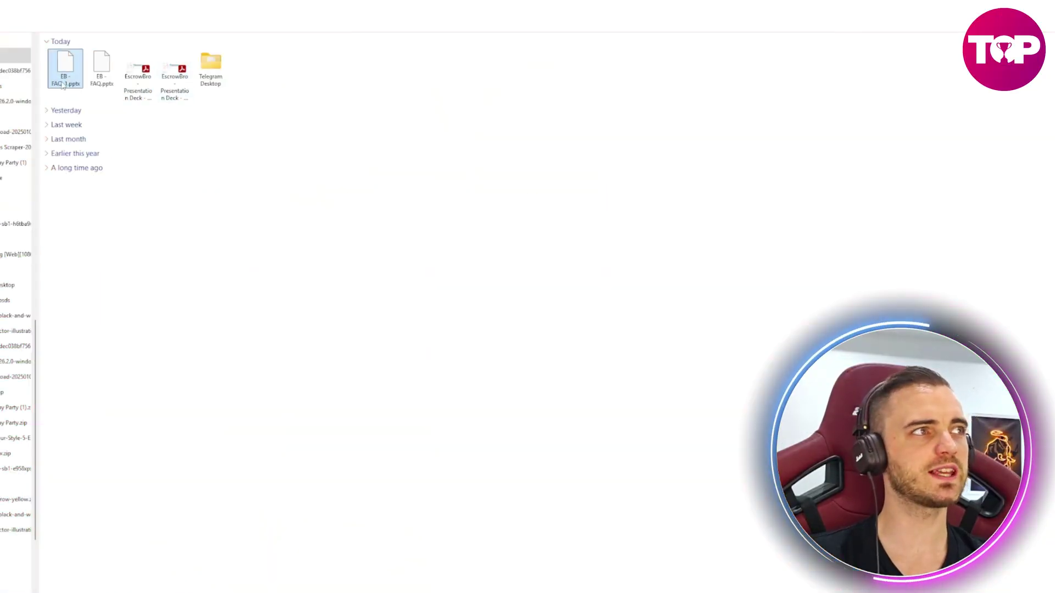